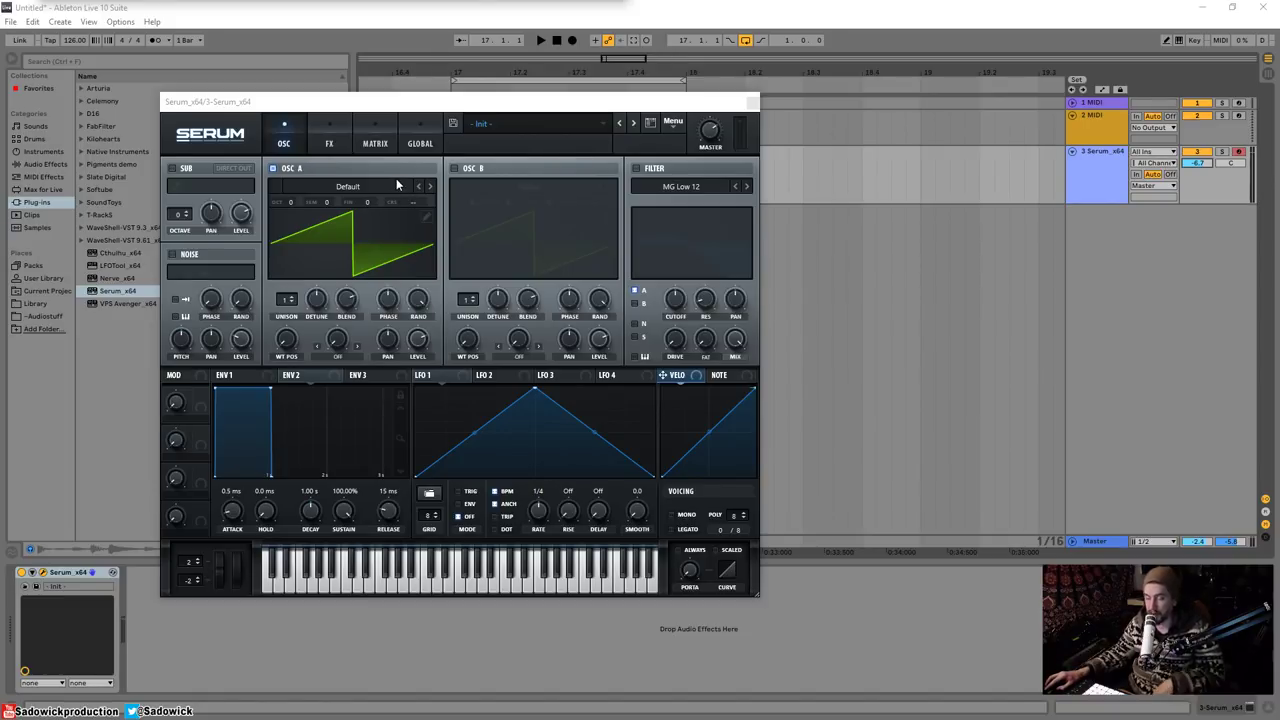
View the empty modulation matrix, then nudge the Serum window slightly down and right.
click(378, 145)
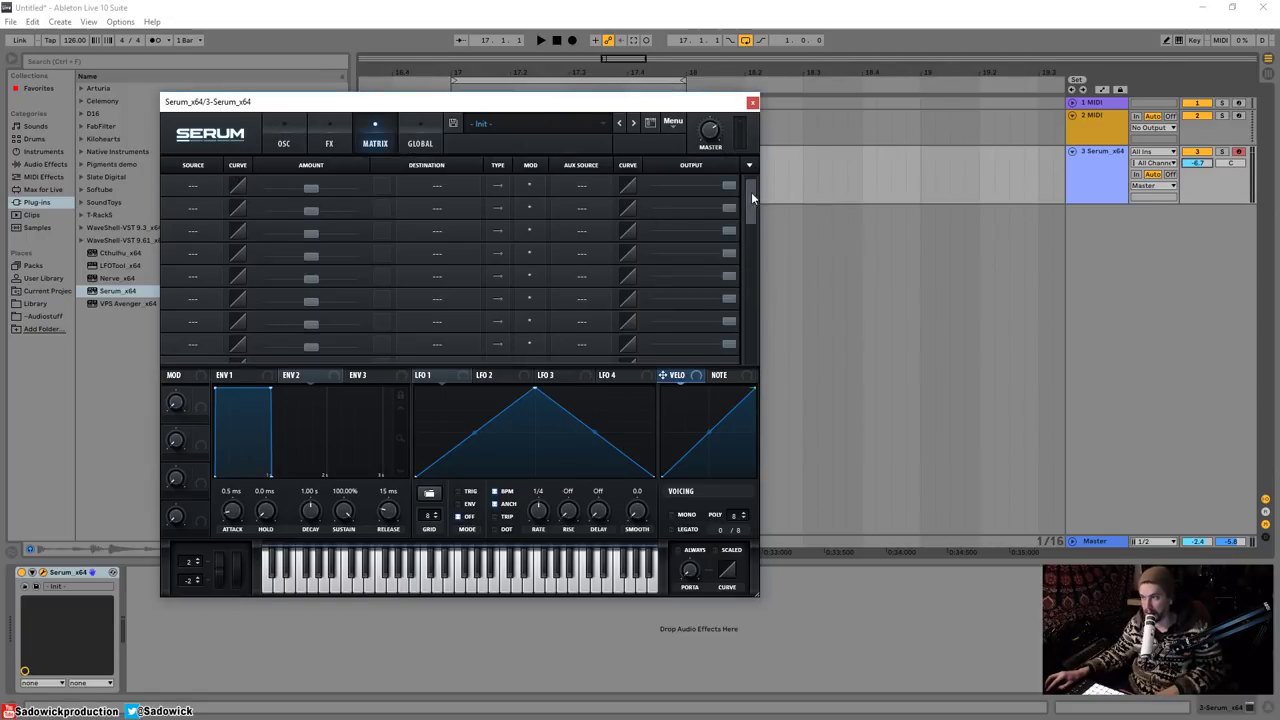
drag(751, 192, 743, 166)
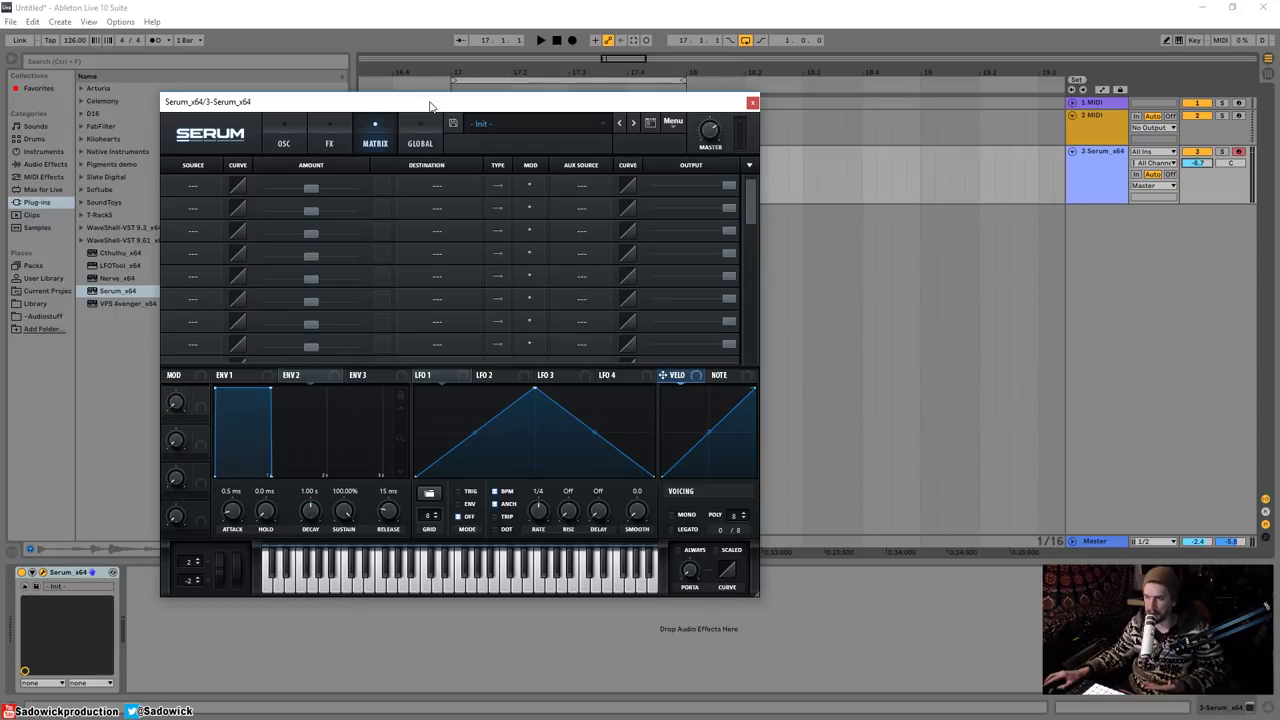
drag(430, 105, 438, 134)
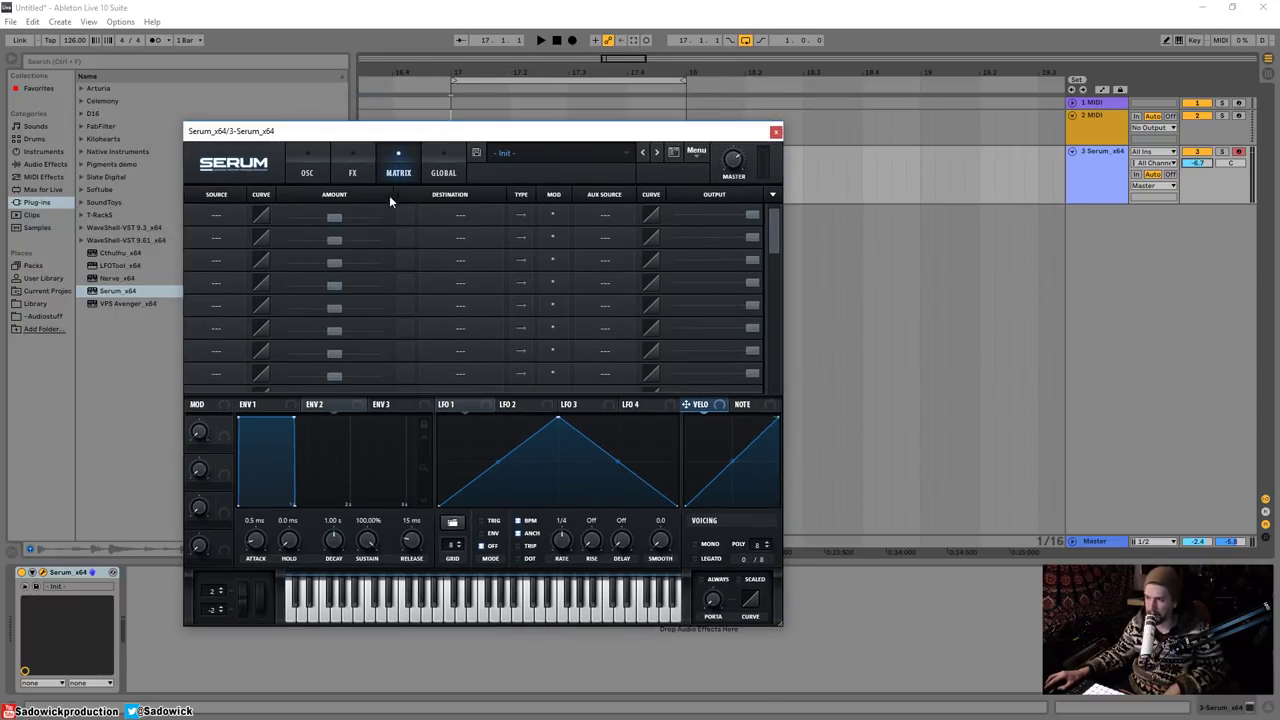
mouse_move(449, 129)
mouse_down()
mouse_move(452, 119)
mouse_move(453, 132)
mouse_up()
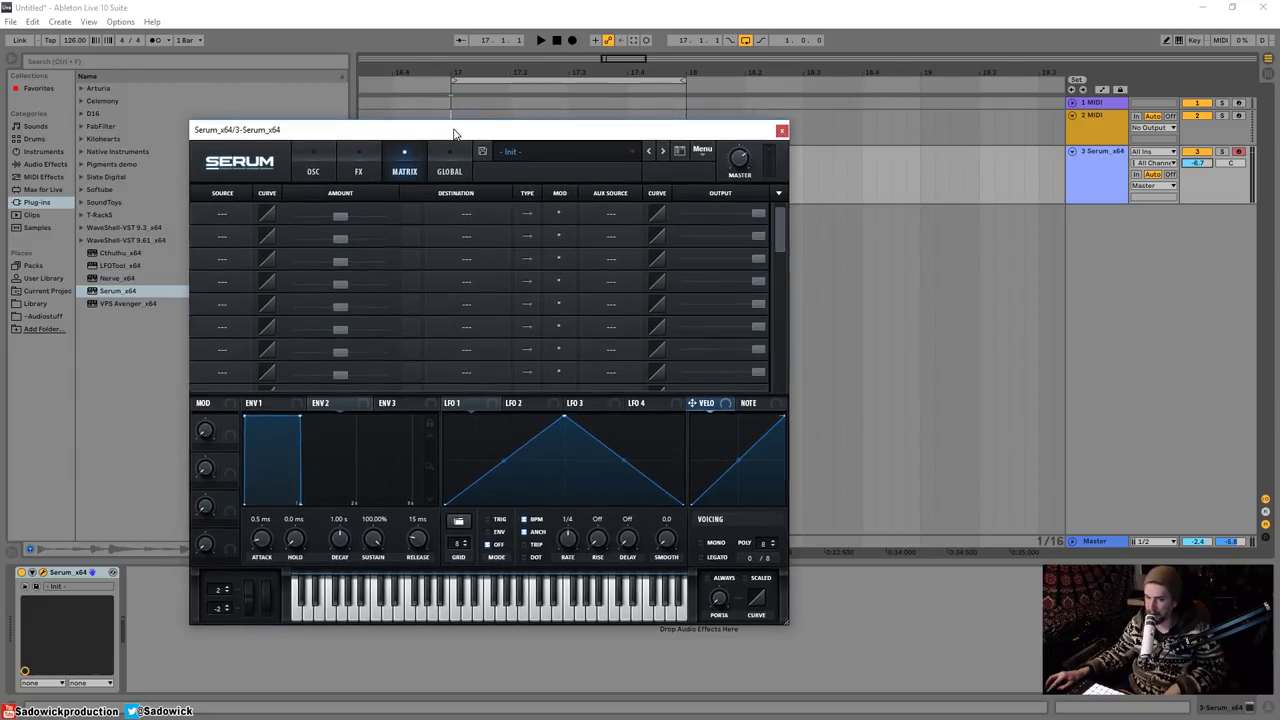
Switch the voicing to mono legato with about 81 ms portamento glide.
click(310, 170)
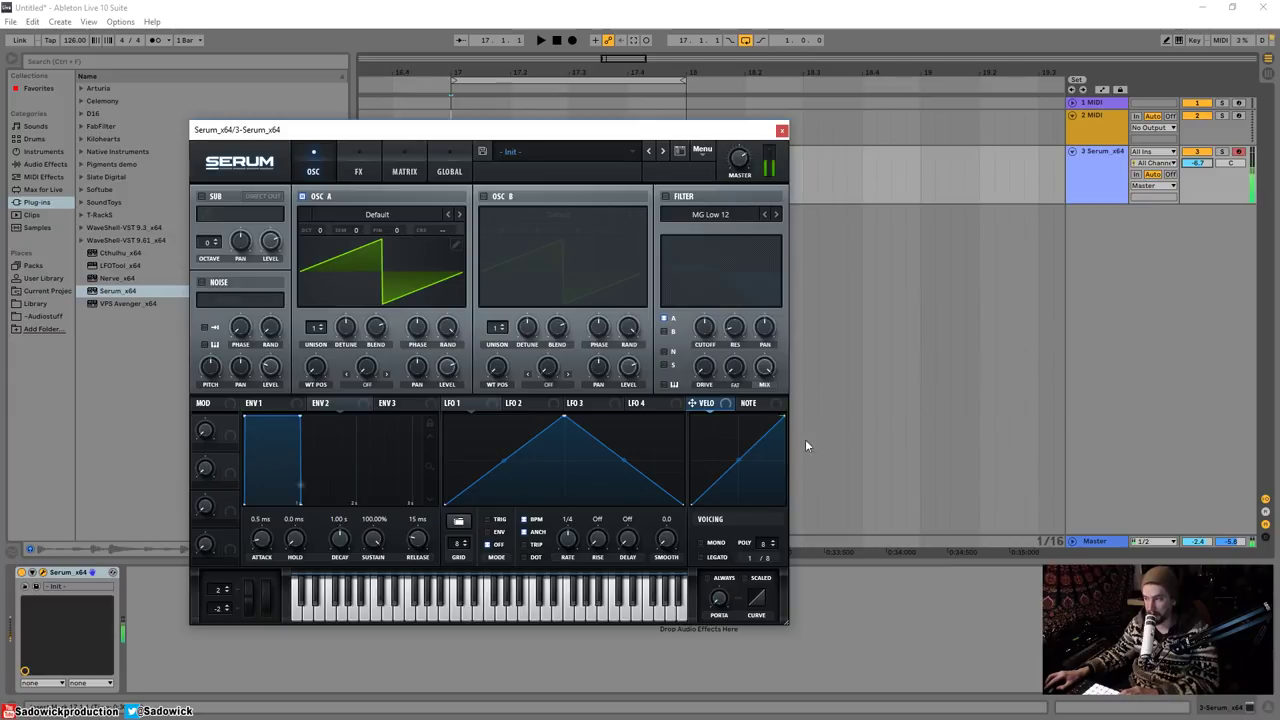
click(713, 543)
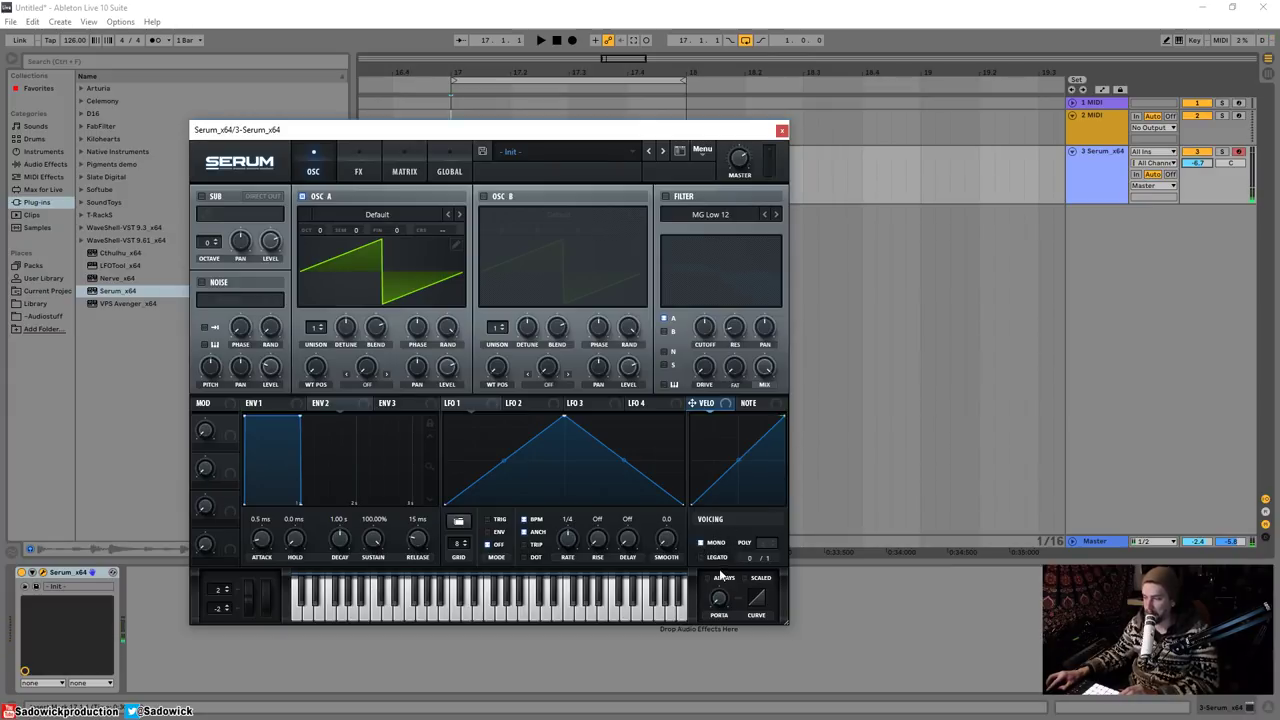
click(702, 557)
drag(718, 612, 729, 560)
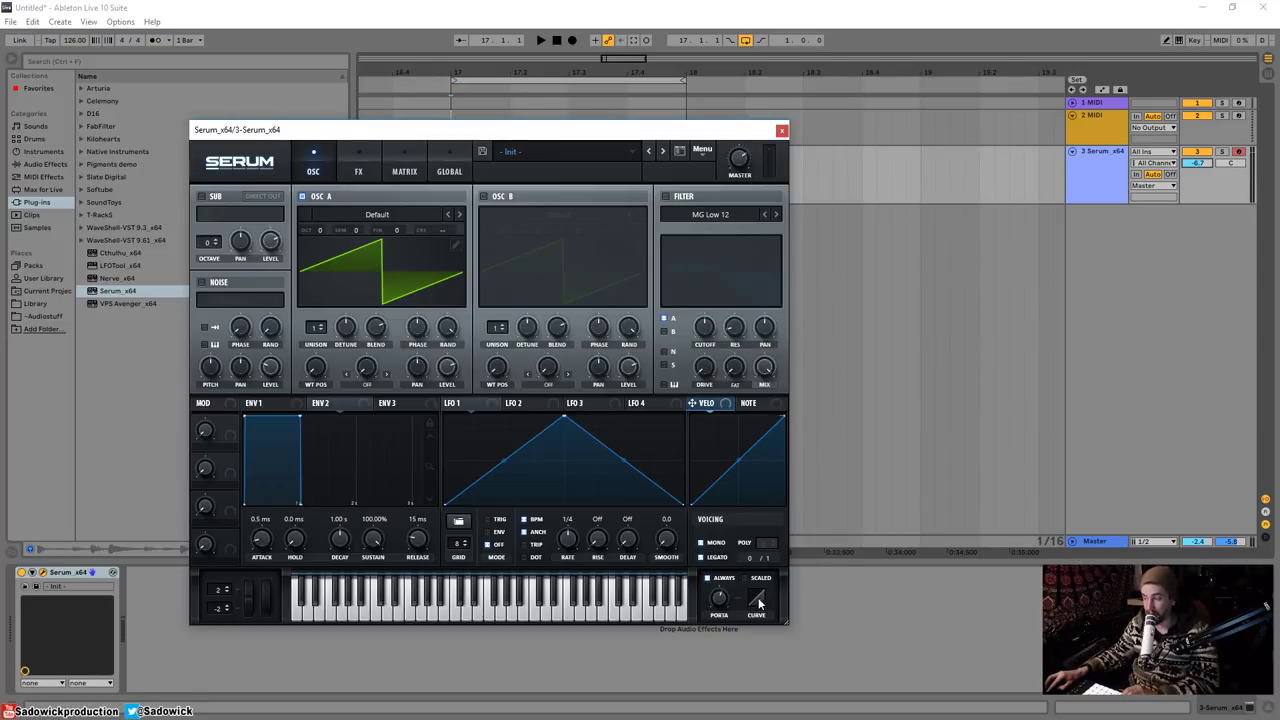
Try bending the portamento curve to -16%, then return it to linear.
mouse_move(760, 600)
mouse_down()
mouse_move(755, 566)
mouse_move(748, 617)
mouse_up()
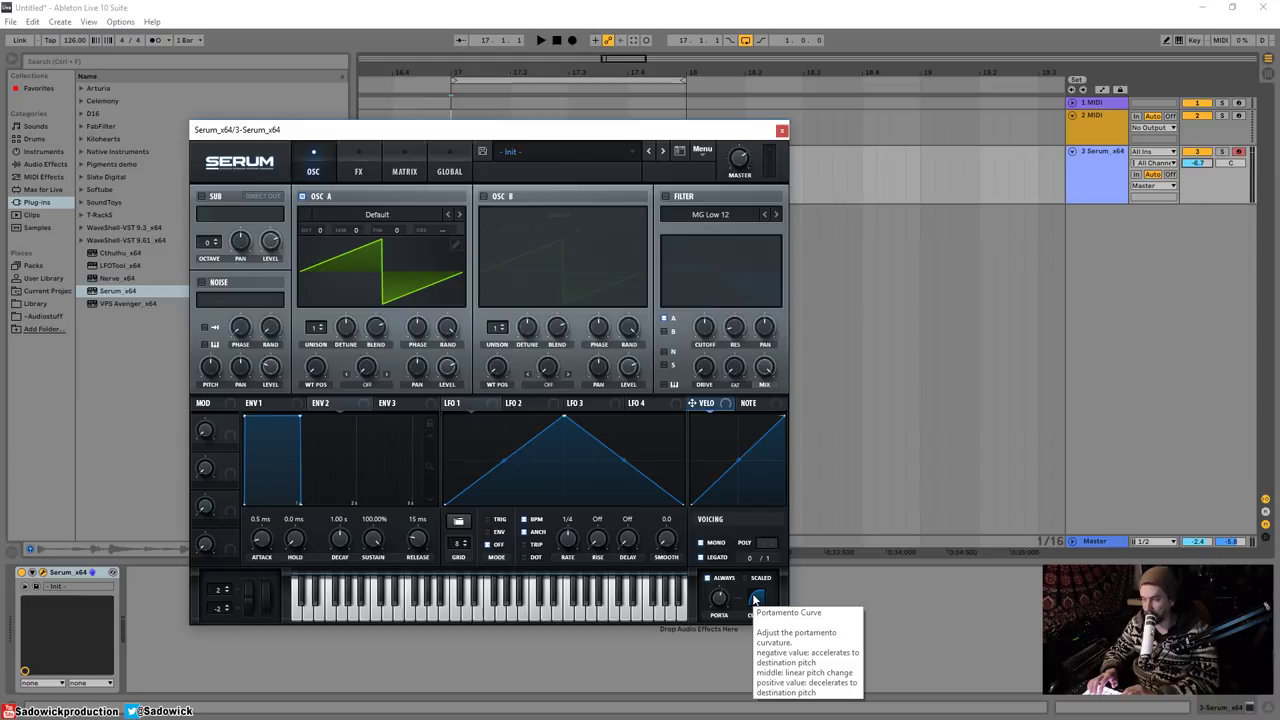
double_click(755, 598)
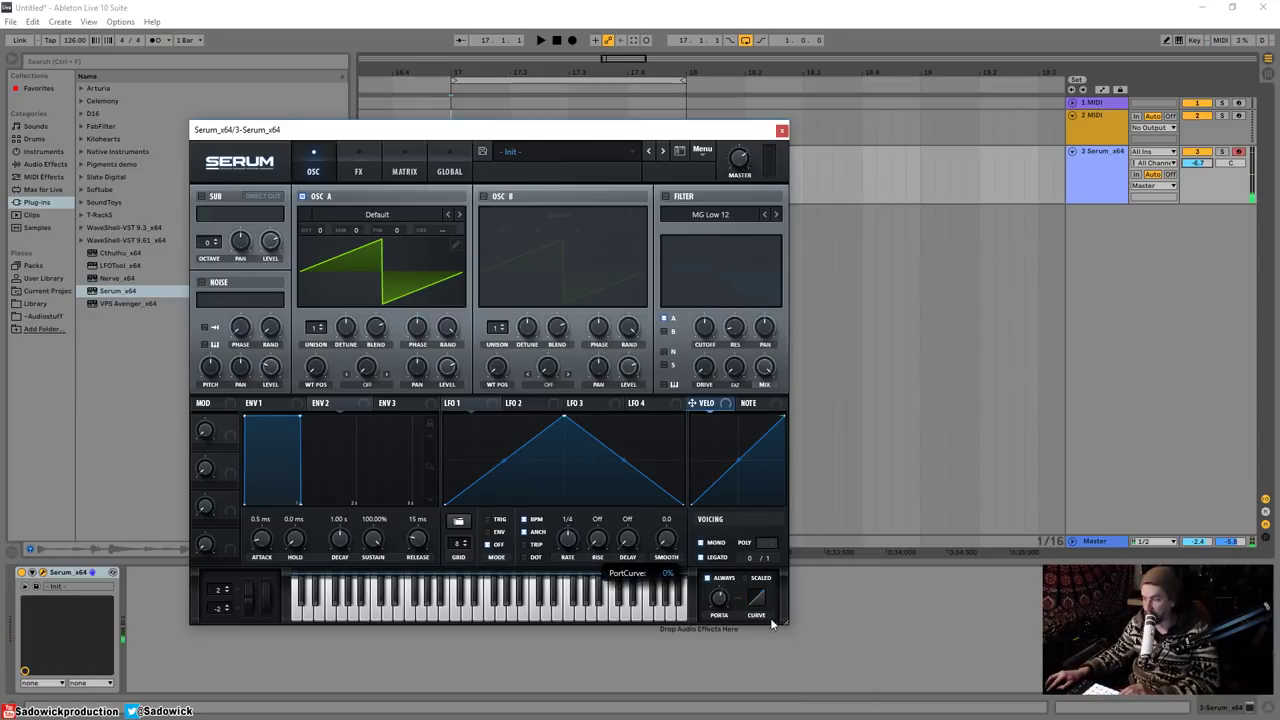
drag(757, 604, 769, 618)
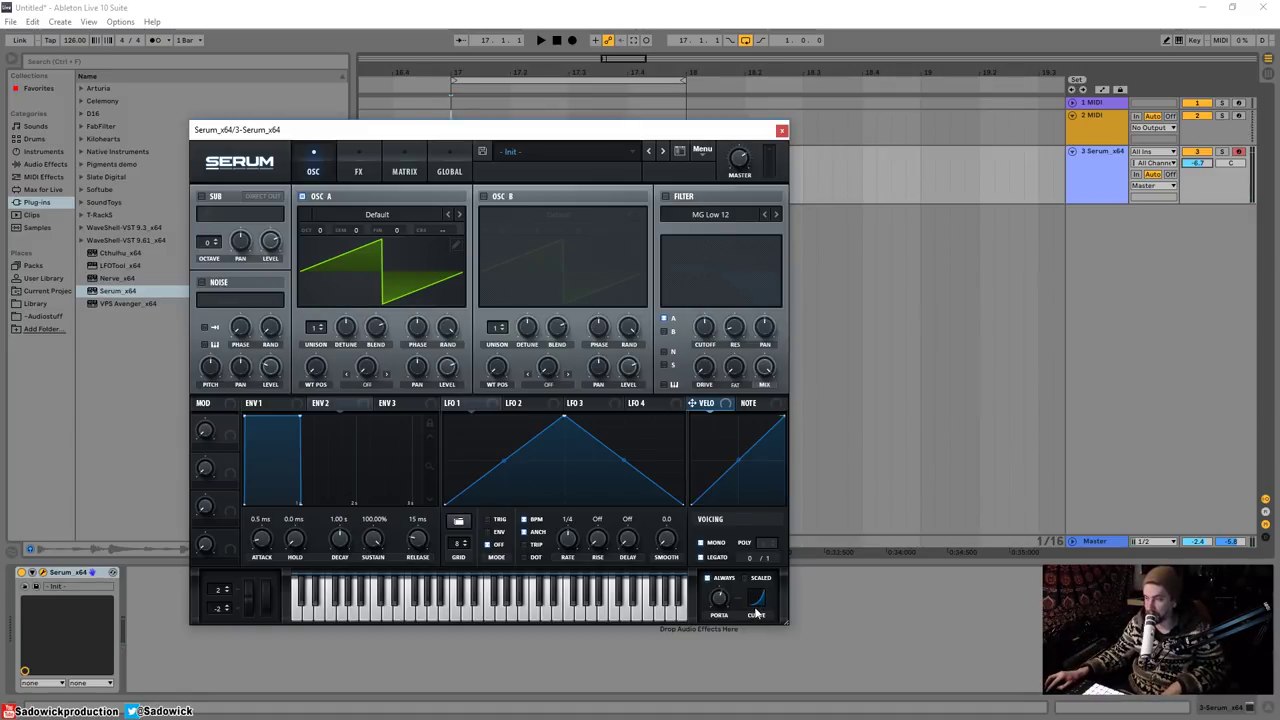
drag(765, 605, 761, 601)
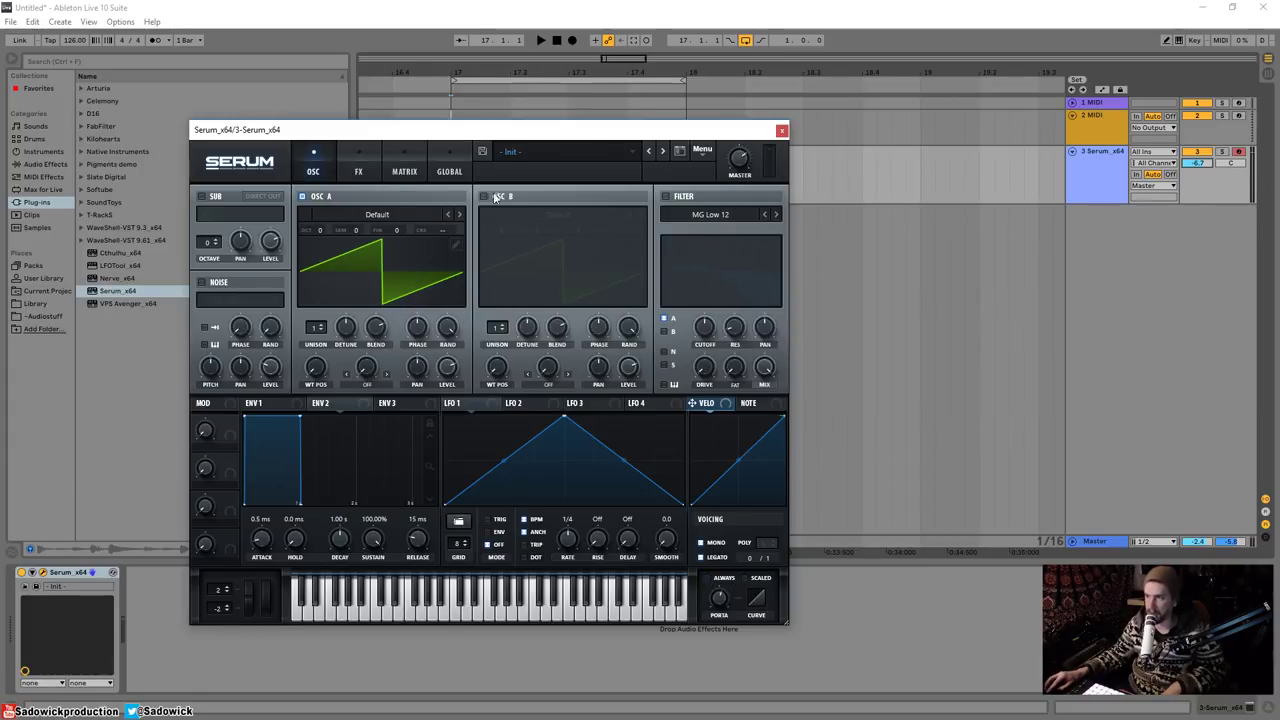
click(400, 157)
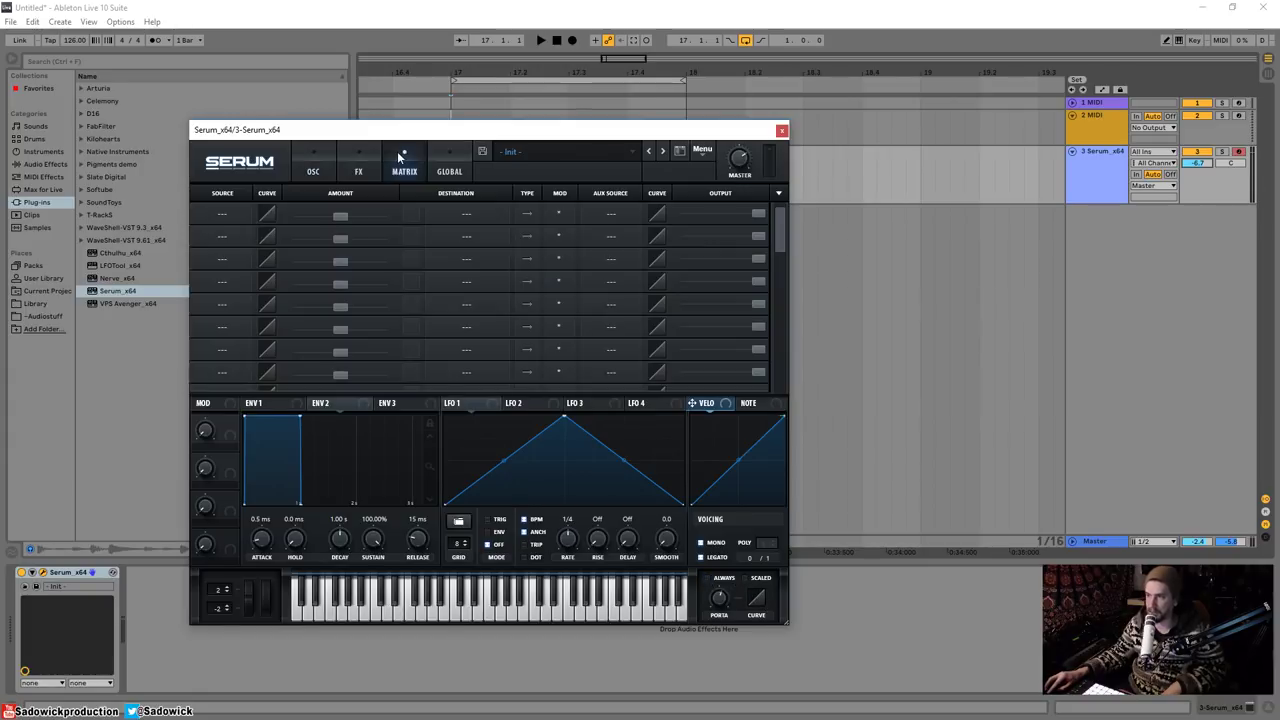
click(314, 168)
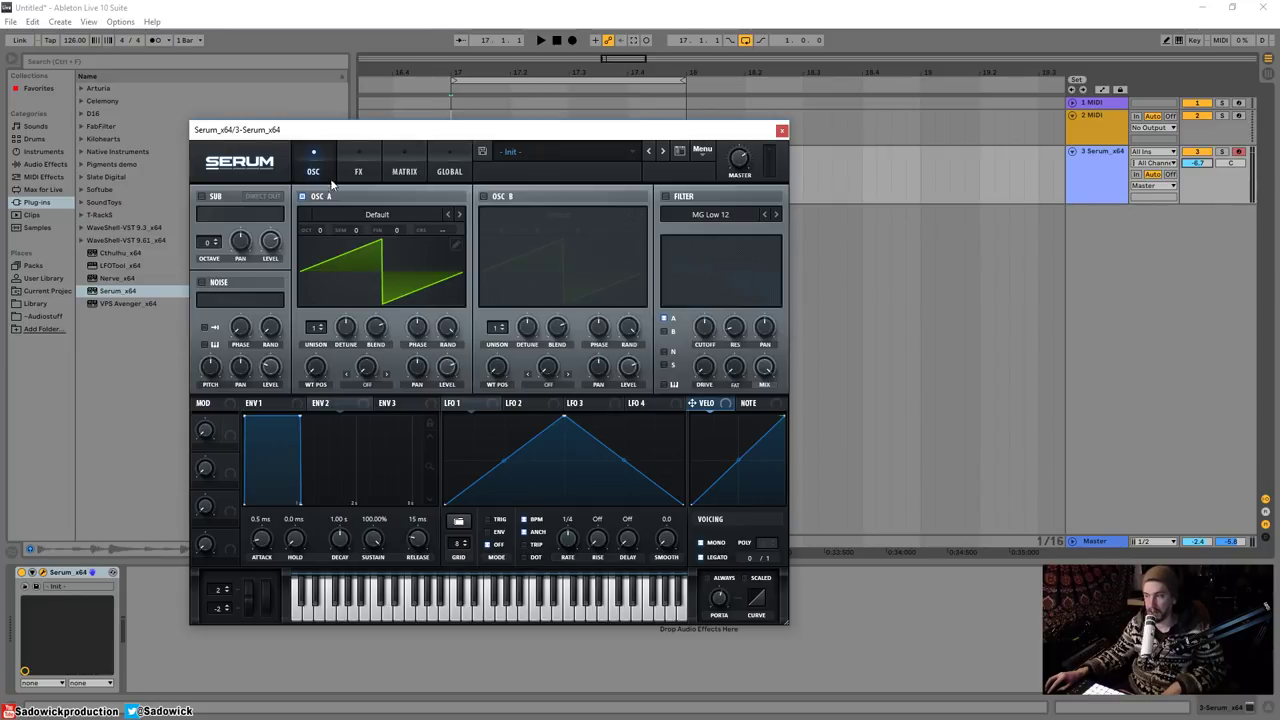
mouse_move(563, 421)
mouse_down()
mouse_move(540, 414)
mouse_move(566, 410)
mouse_up()
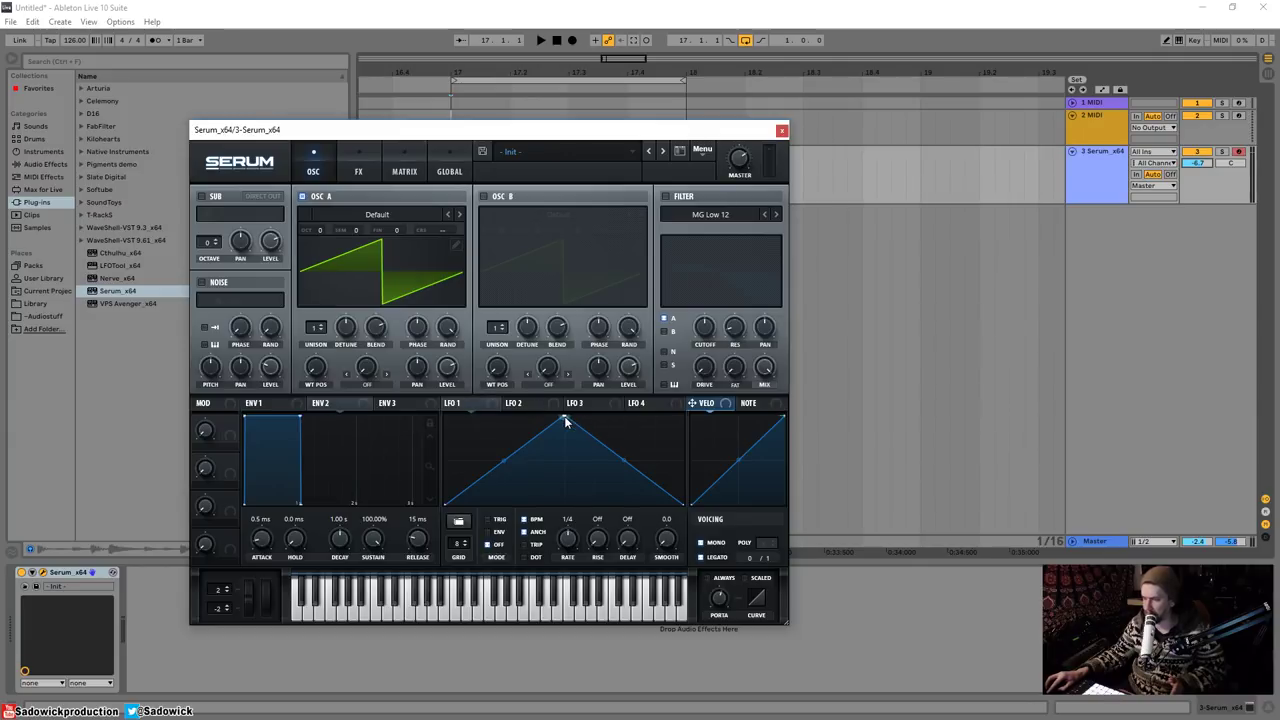
mouse_move(565, 422)
mouse_down()
mouse_move(529, 417)
mouse_move(560, 416)
mouse_up()
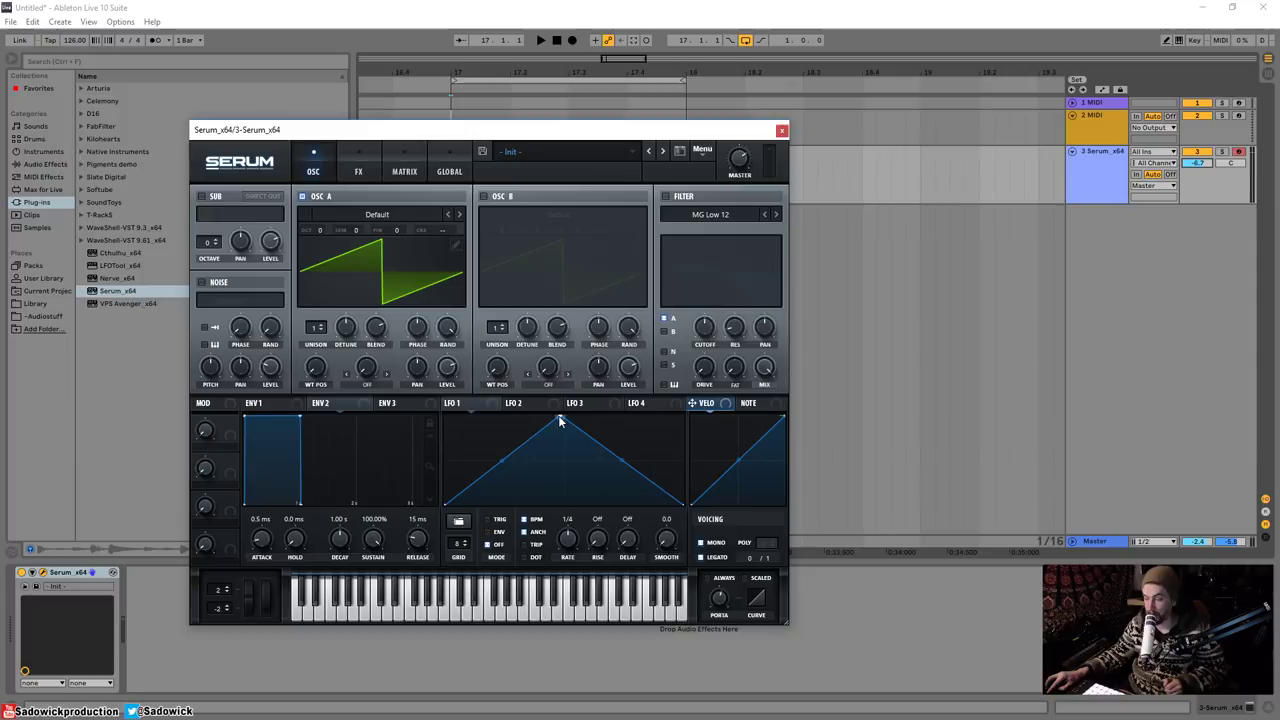
drag(560, 422, 446, 418)
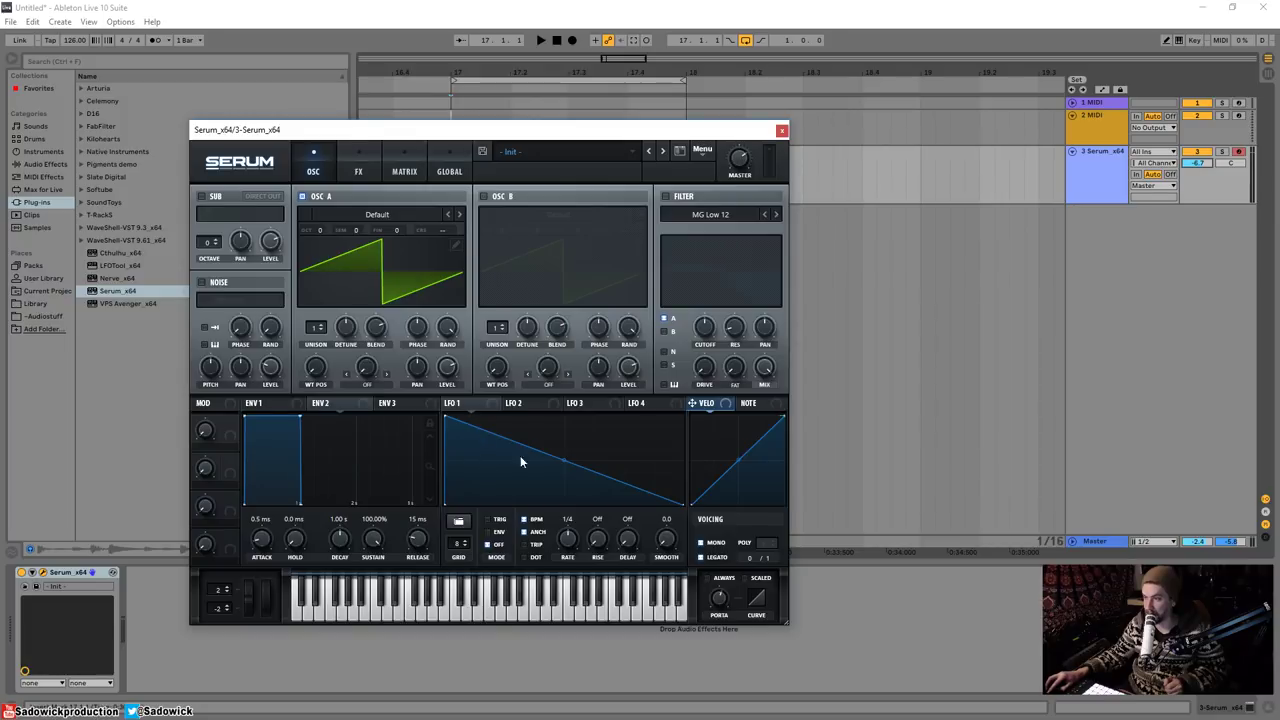
mouse_move(566, 462)
mouse_down()
mouse_move(571, 437)
mouse_move(563, 486)
mouse_move(576, 461)
mouse_up()
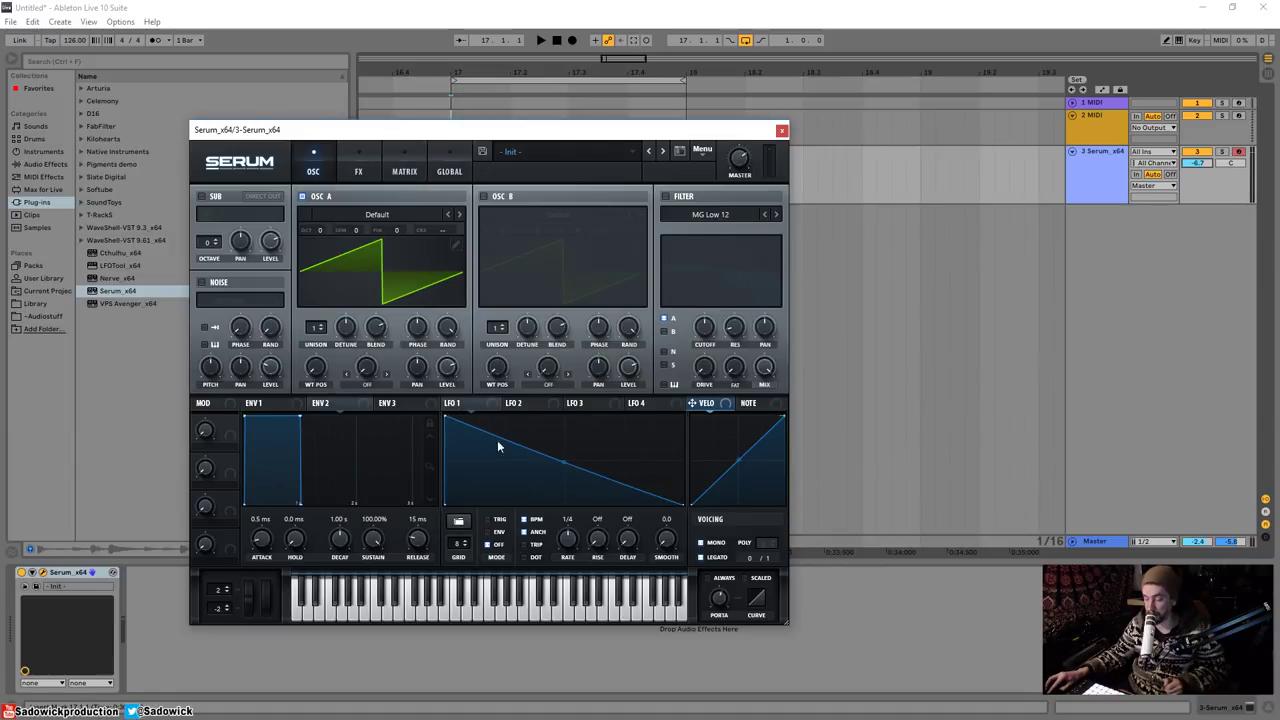
mouse_move(565, 463)
mouse_down()
mouse_move(563, 446)
mouse_move(563, 486)
mouse_move(572, 465)
mouse_up()
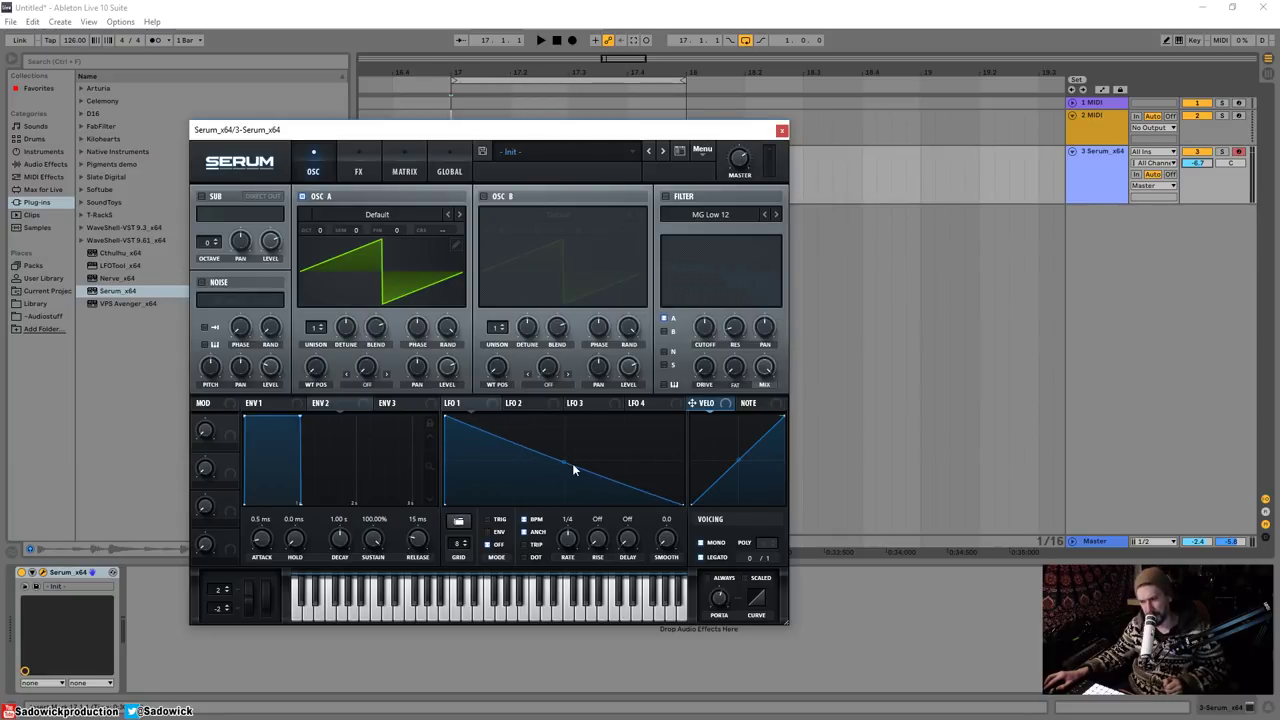
drag(450, 416, 570, 412)
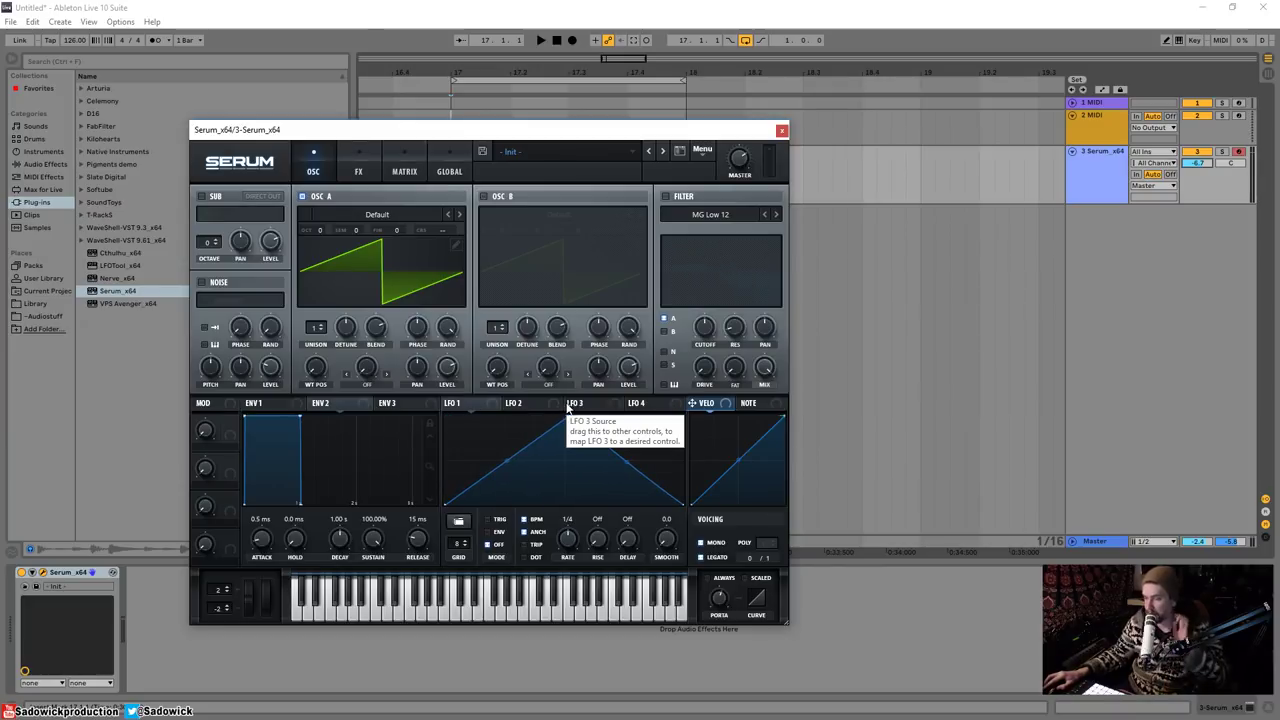
Enable the filter at 23 Hz cutoff and give envelope 2 a 752 ms decay with 0% sustain.
click(324, 406)
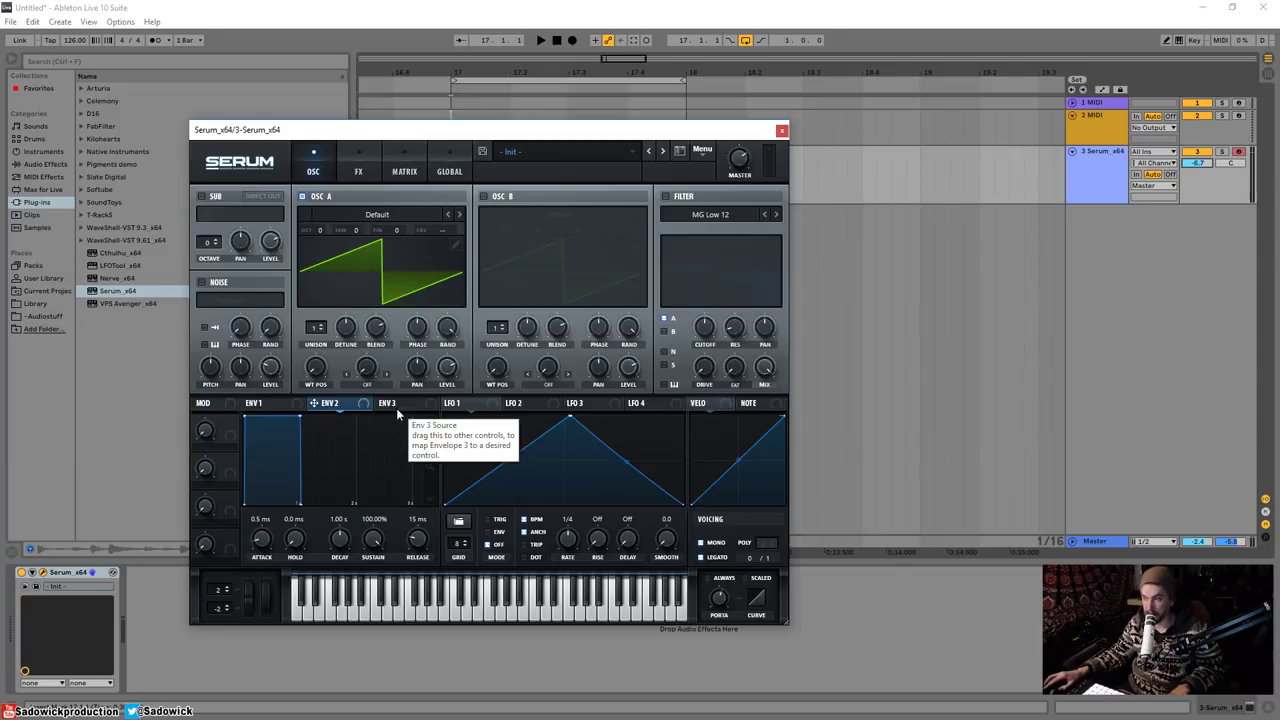
click(665, 197)
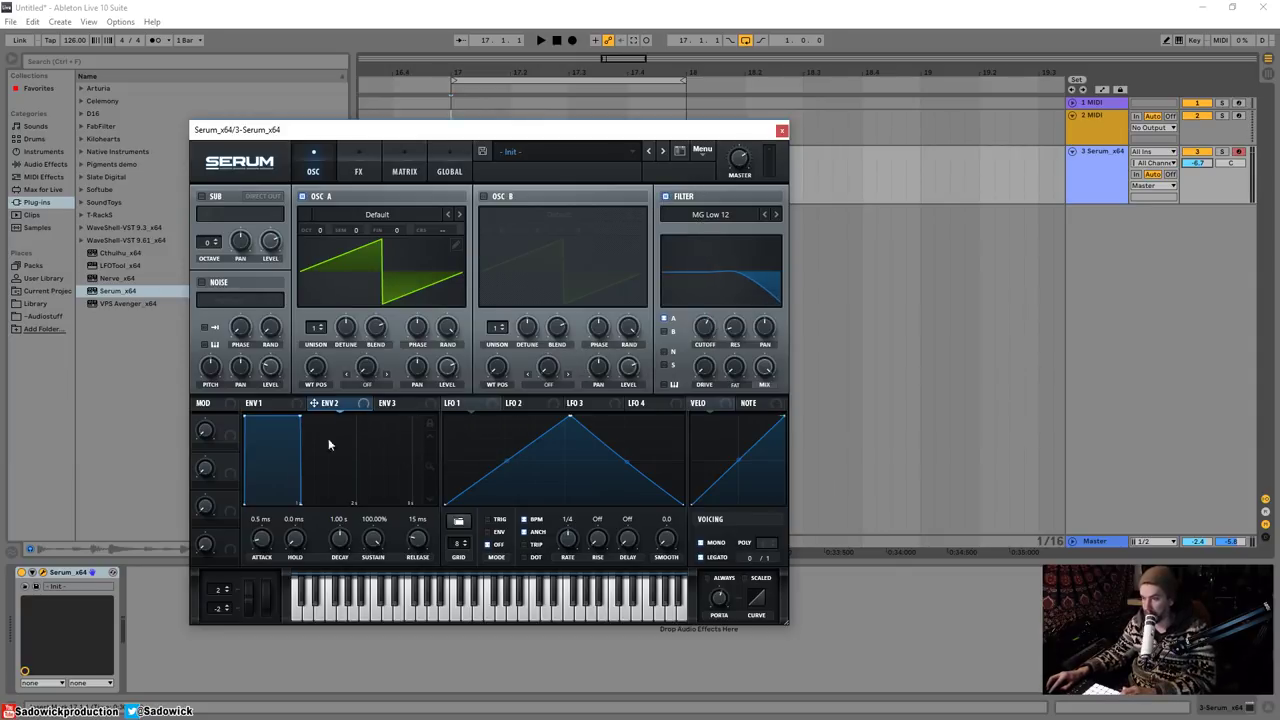
drag(703, 328, 703, 326)
drag(300, 418, 290, 505)
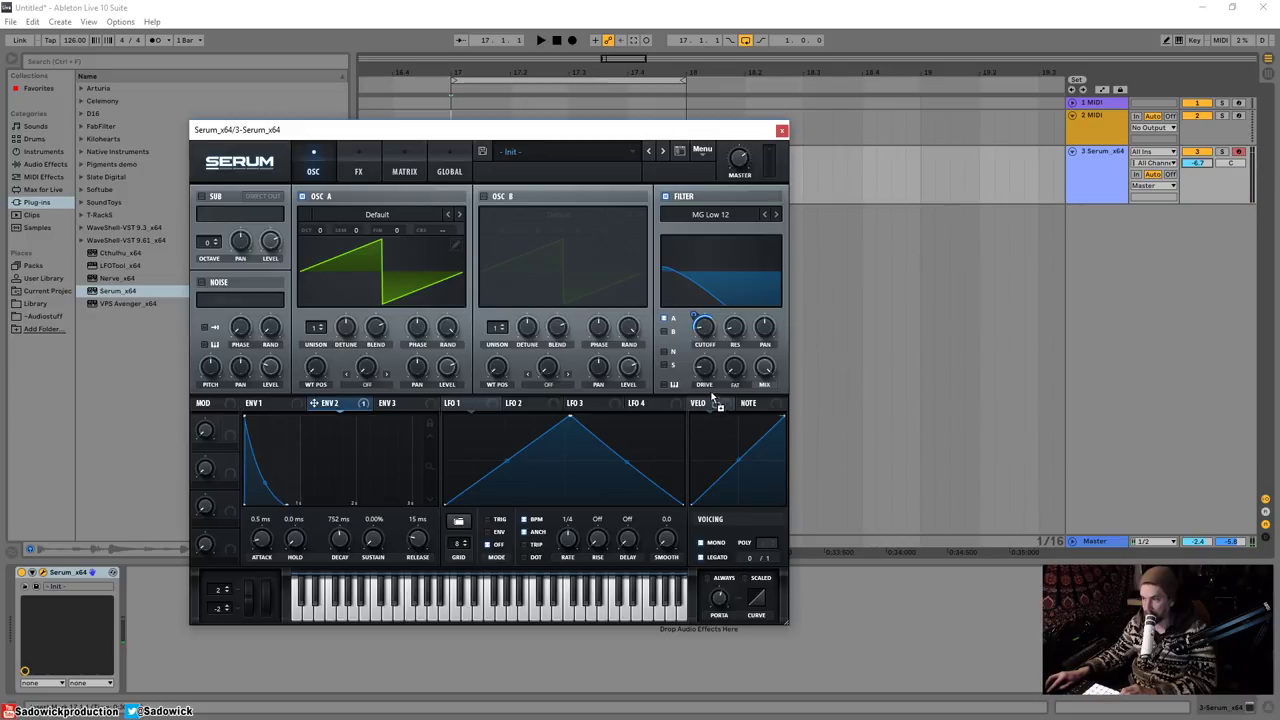
Route envelope 2 to filter drive and cut envelope 3 to 203 ms decay, zero sustain.
drag(707, 372, 704, 368)
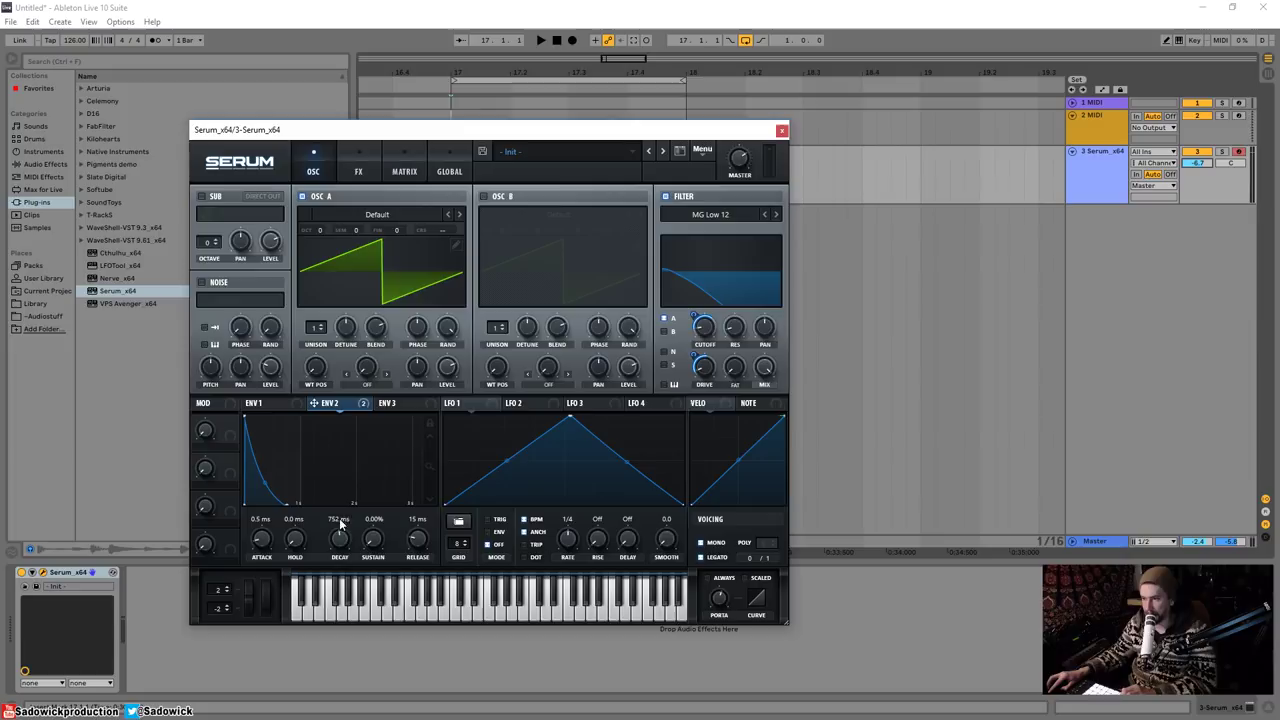
click(403, 405)
drag(300, 418, 252, 530)
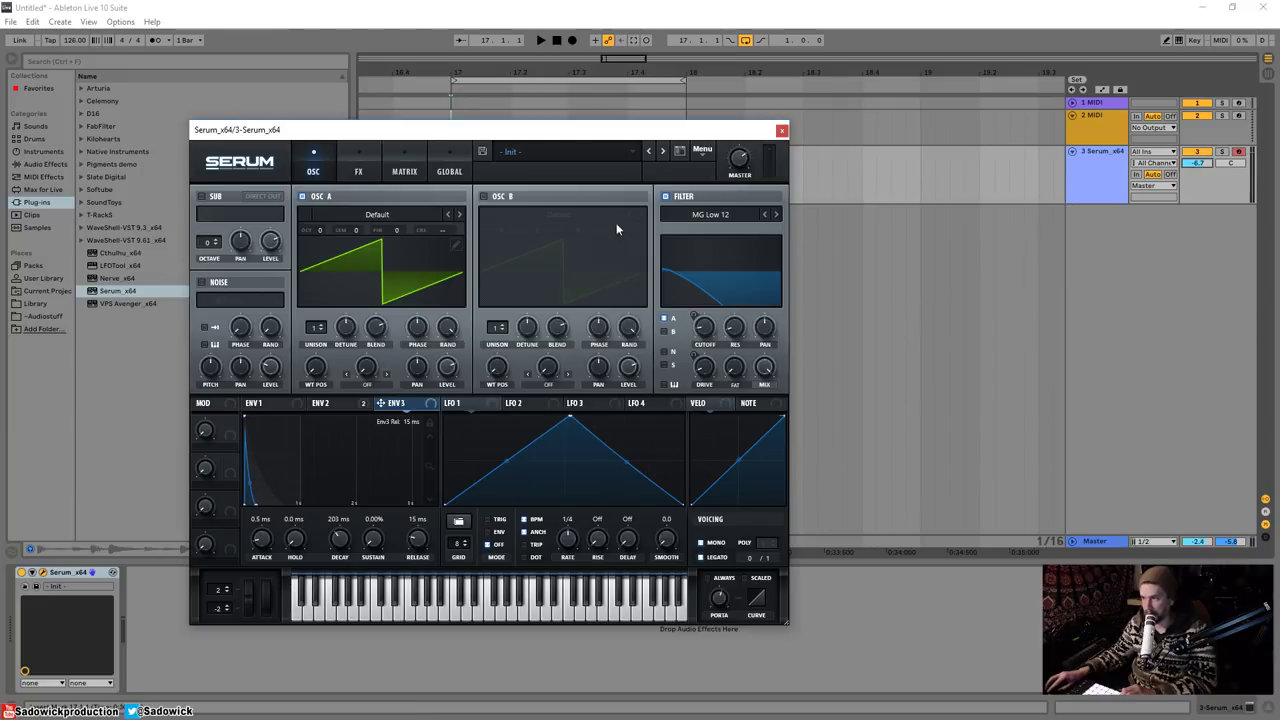
Bend the Env 2-to-drive matrix curve and set envelope 2 to 2.22 s decay, 165 ms release.
click(400, 170)
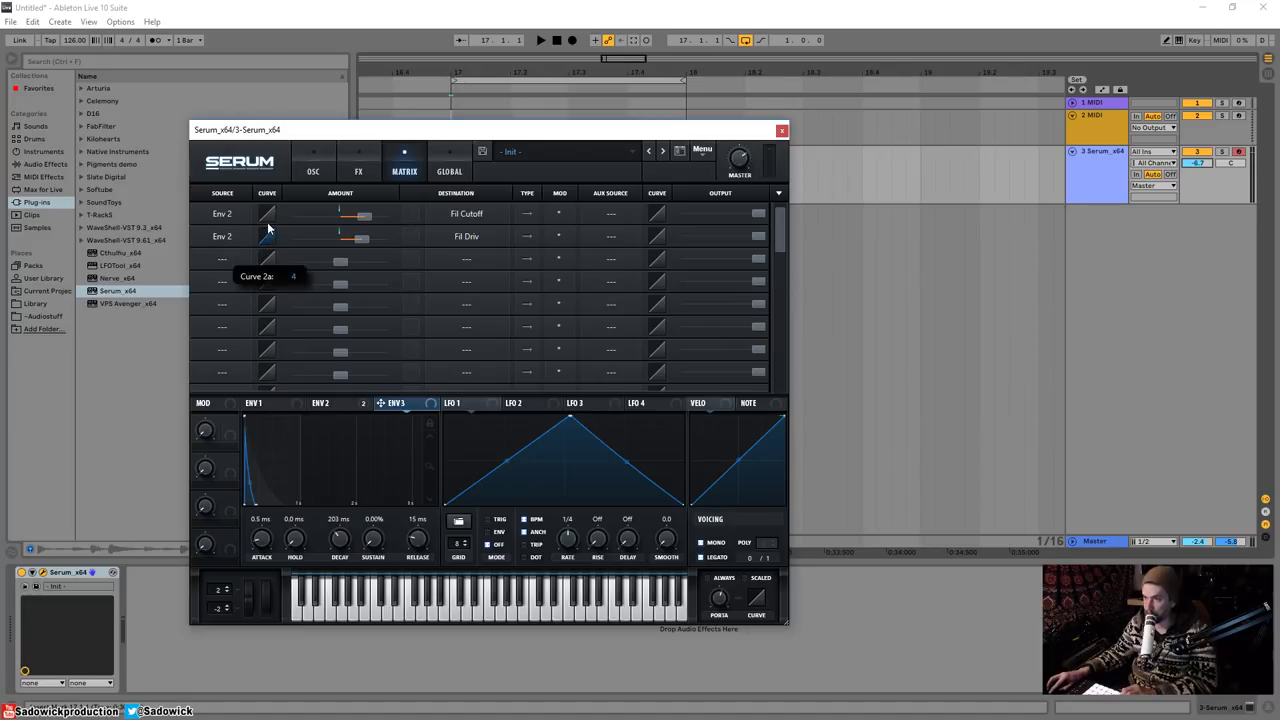
drag(267, 229, 294, 312)
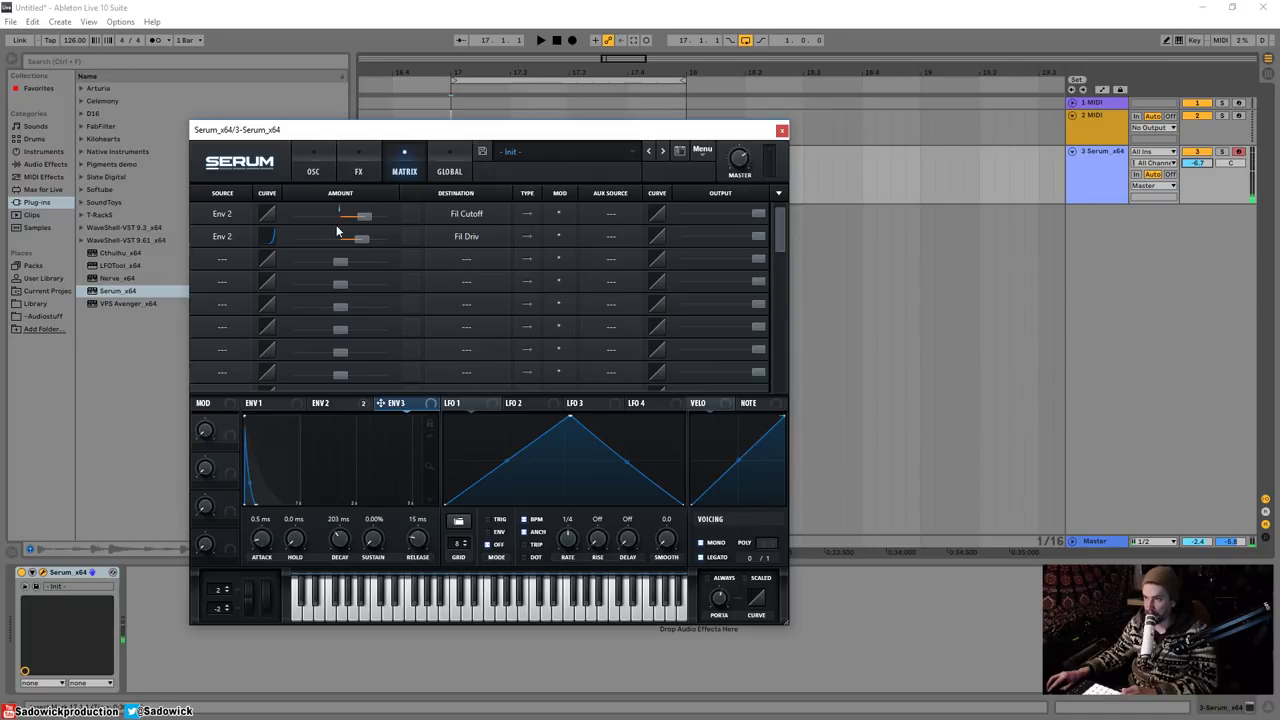
click(328, 405)
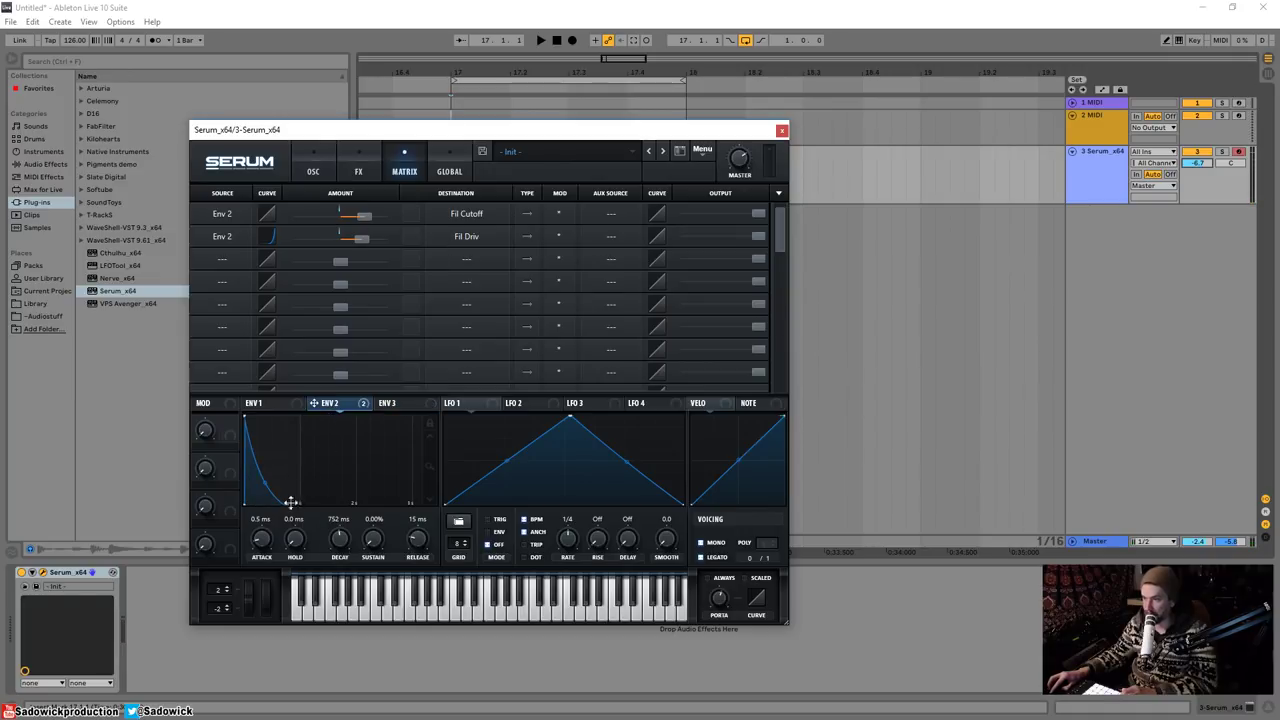
drag(290, 502, 343, 527)
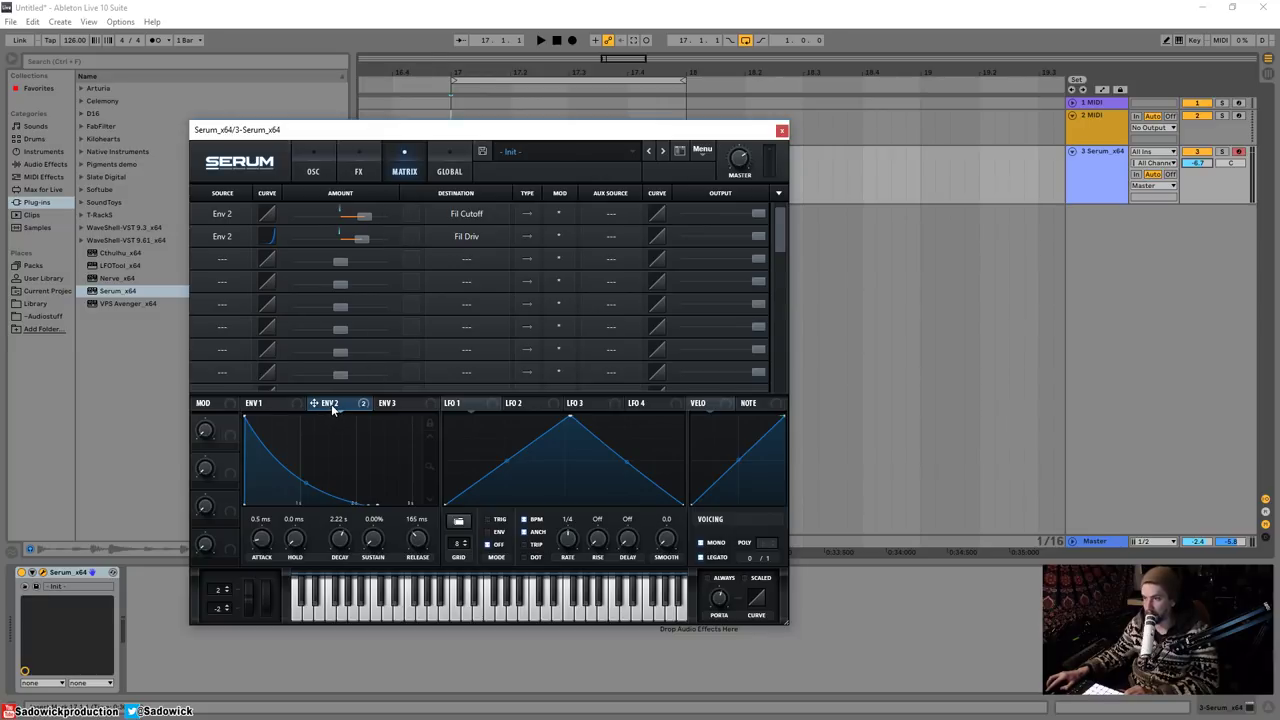
mouse_move(331, 404)
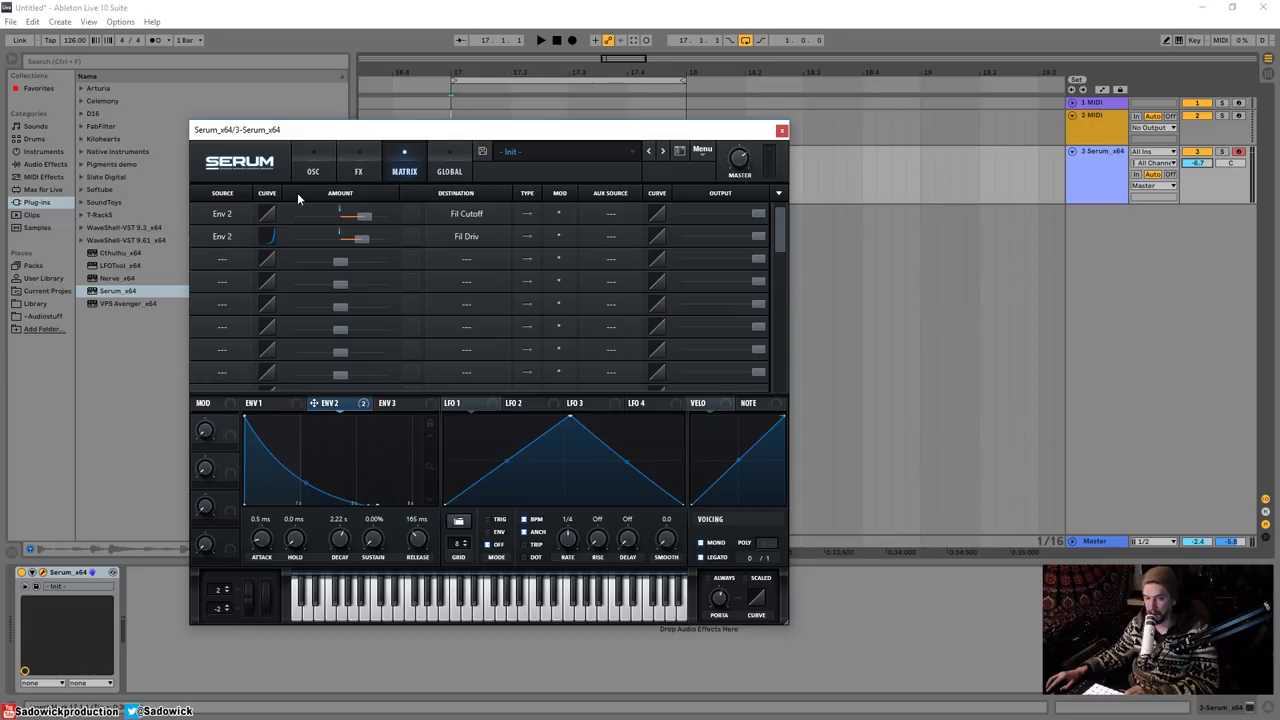
Bow both segments of LFO 2's triangle outward into a rounded dome.
click(520, 402)
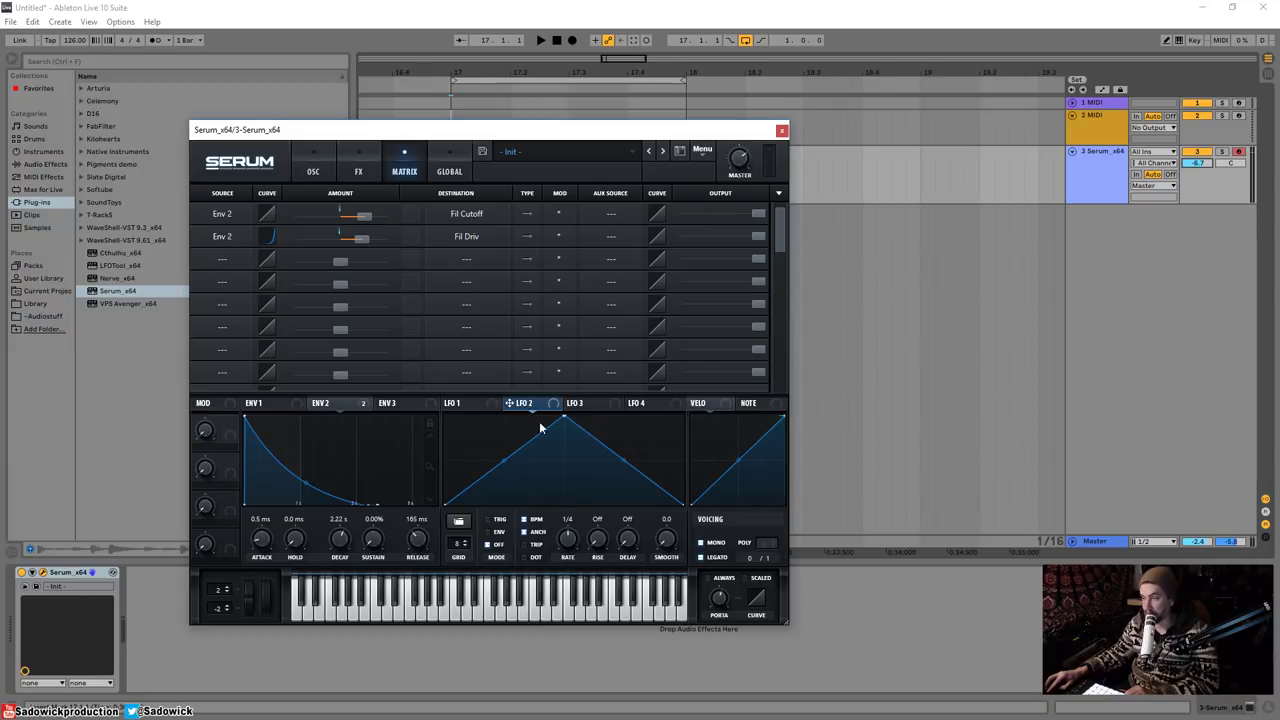
drag(503, 461, 512, 488)
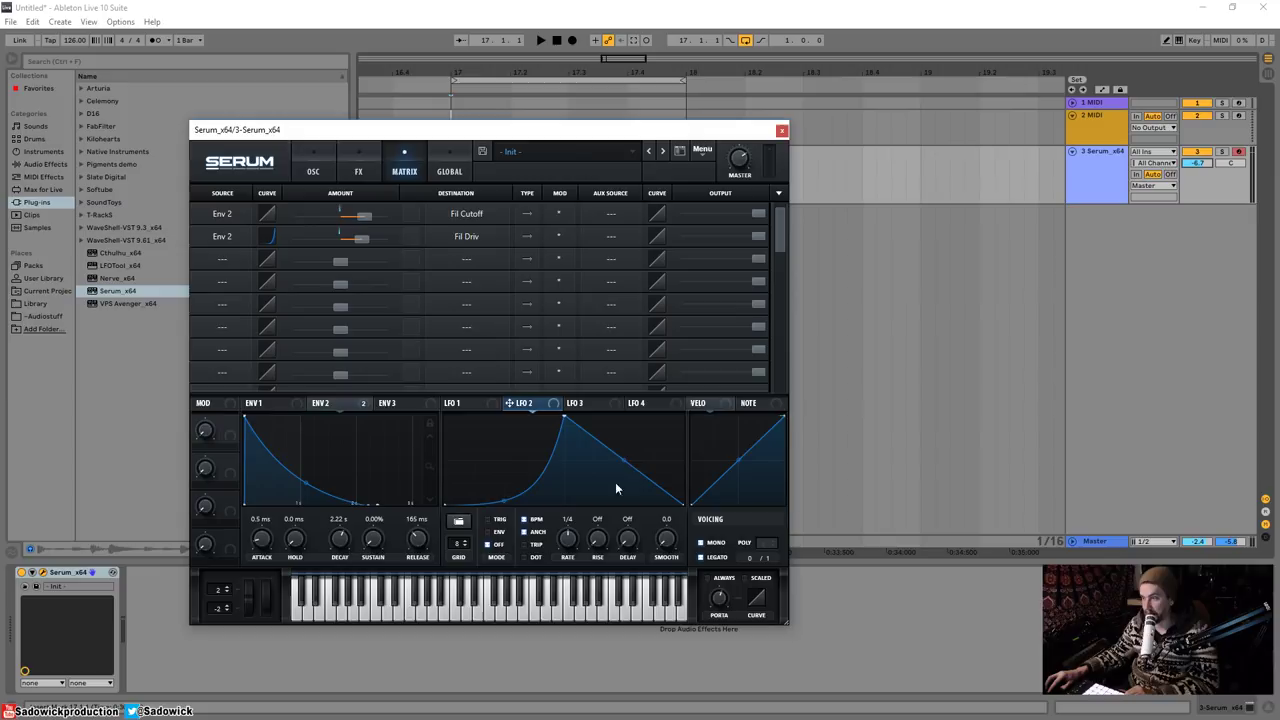
mouse_move(622, 460)
mouse_down()
mouse_move(612, 488)
mouse_move(616, 440)
mouse_up()
drag(505, 501, 572, 425)
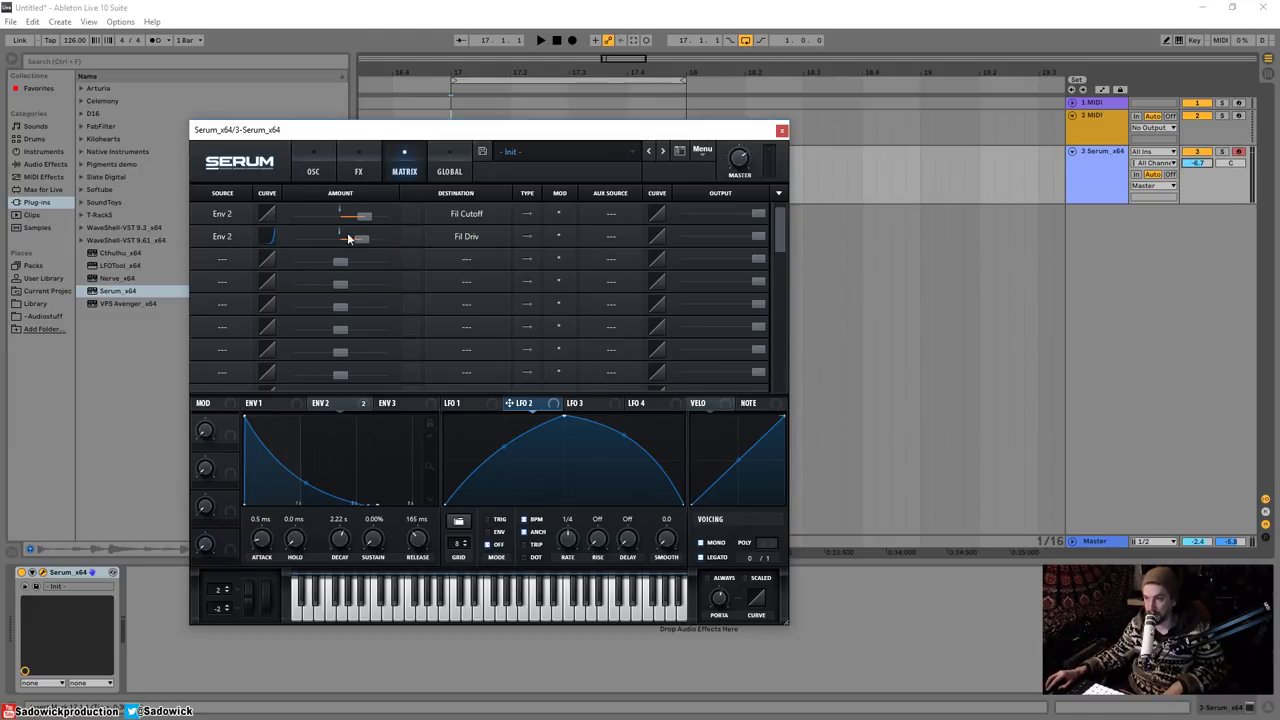
Back on the oscillator page, shorten envelope 2's decay to 902 ms.
click(361, 172)
click(314, 170)
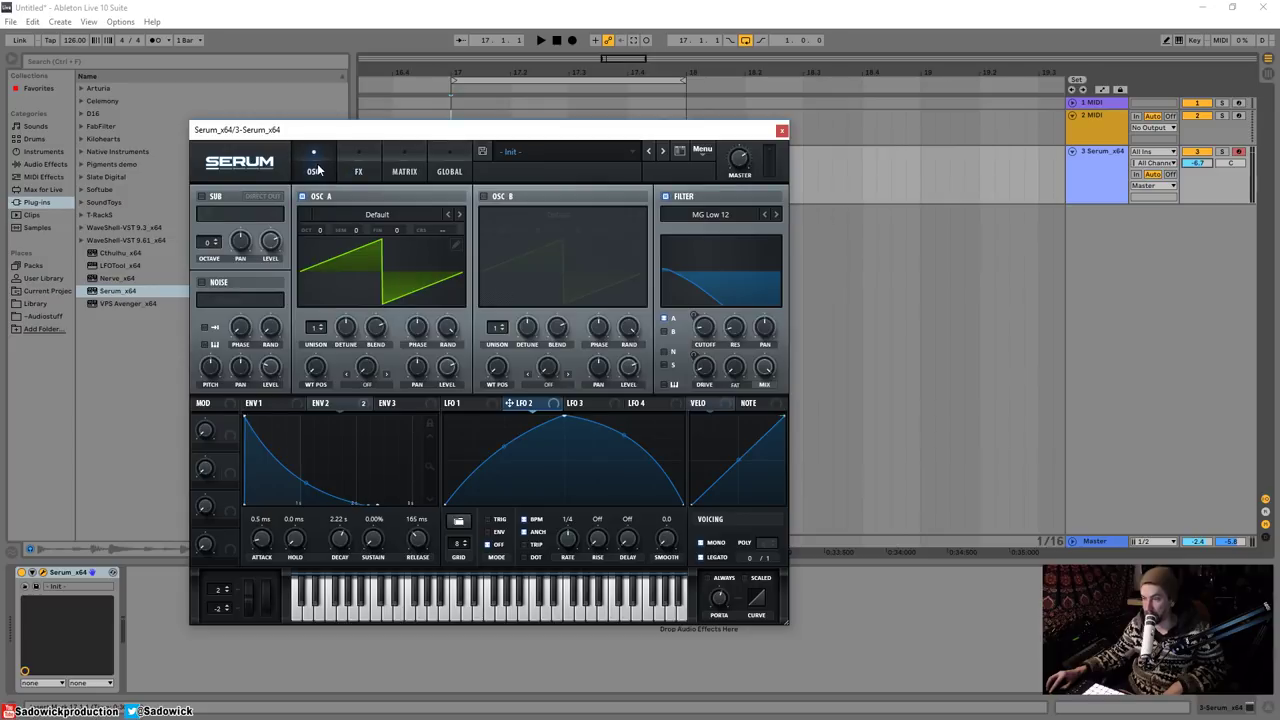
click(262, 403)
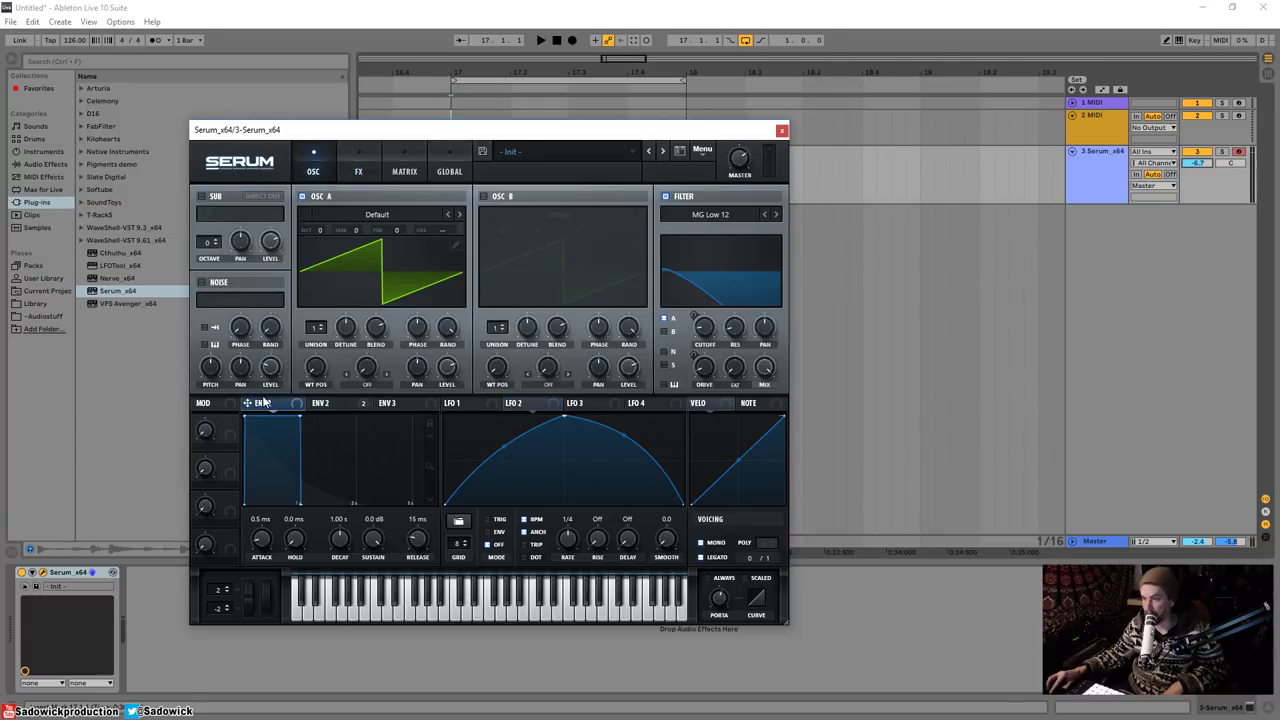
click(322, 403)
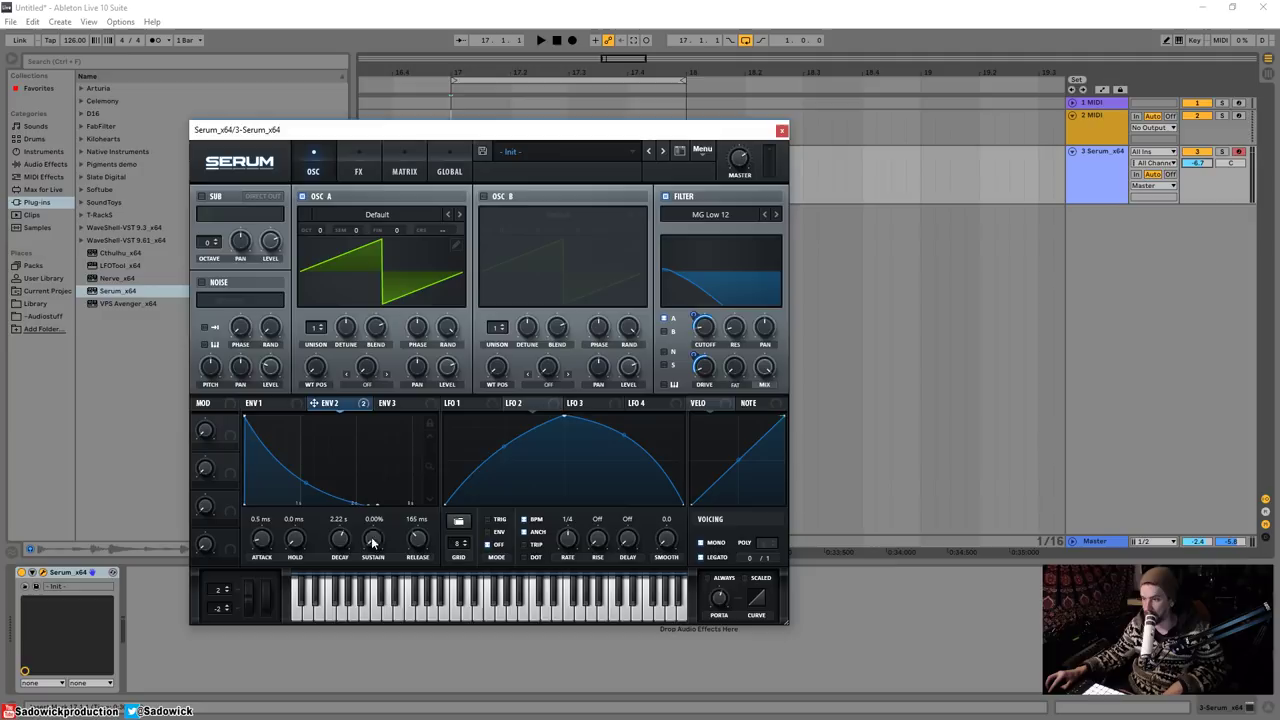
mouse_move(341, 540)
mouse_down()
mouse_move(336, 560)
mouse_move(337, 544)
mouse_up()
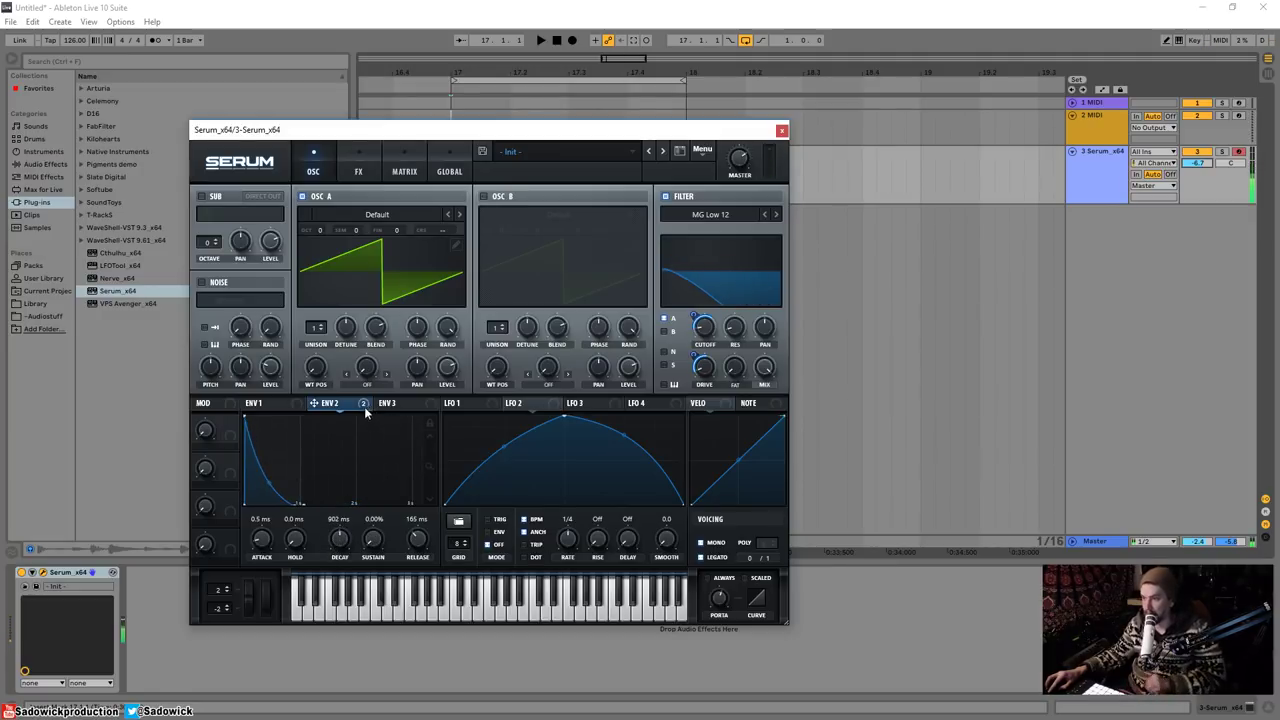
Turn on the noise oscillator and route envelope 2 to its level.
mouse_move(341, 407)
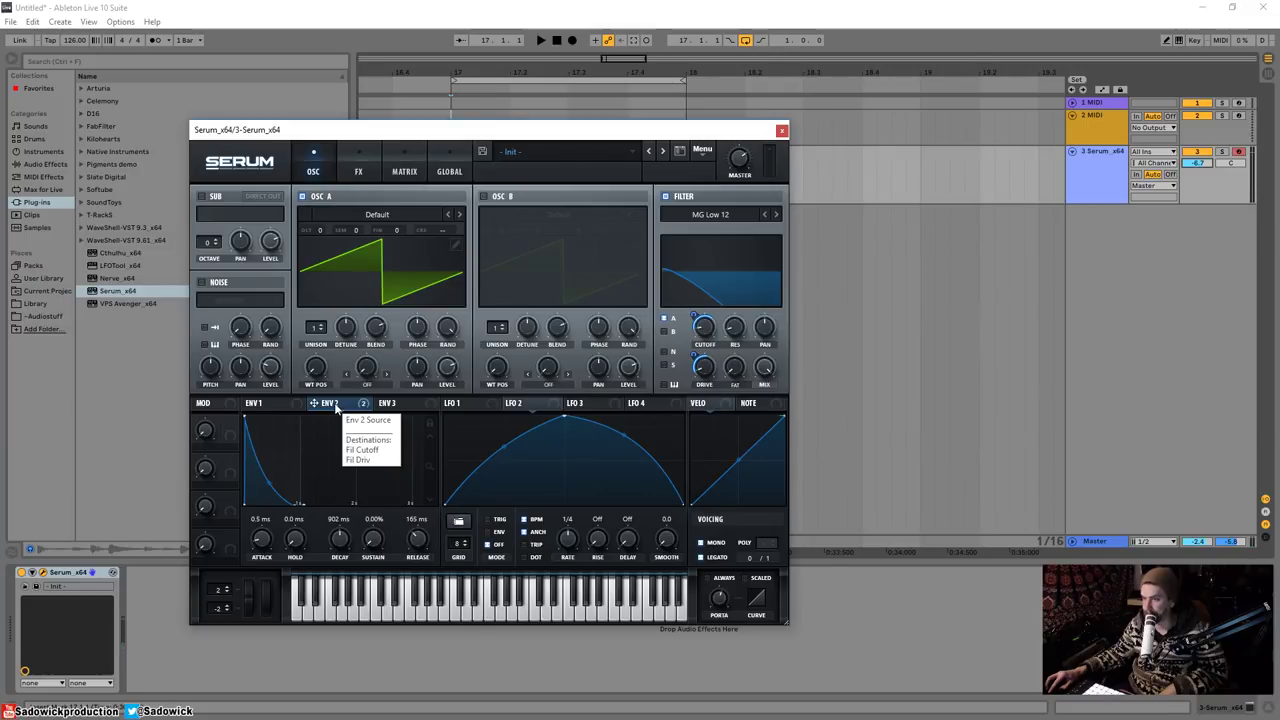
click(201, 282)
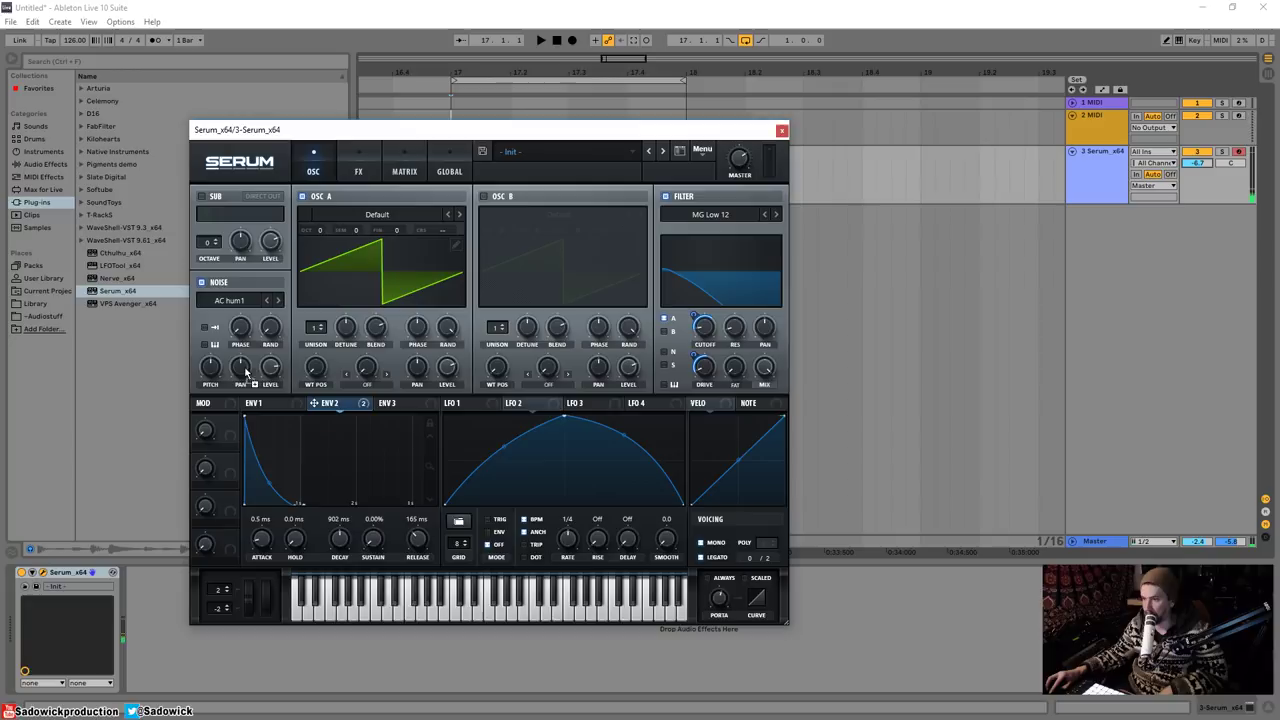
drag(270, 369, 268, 333)
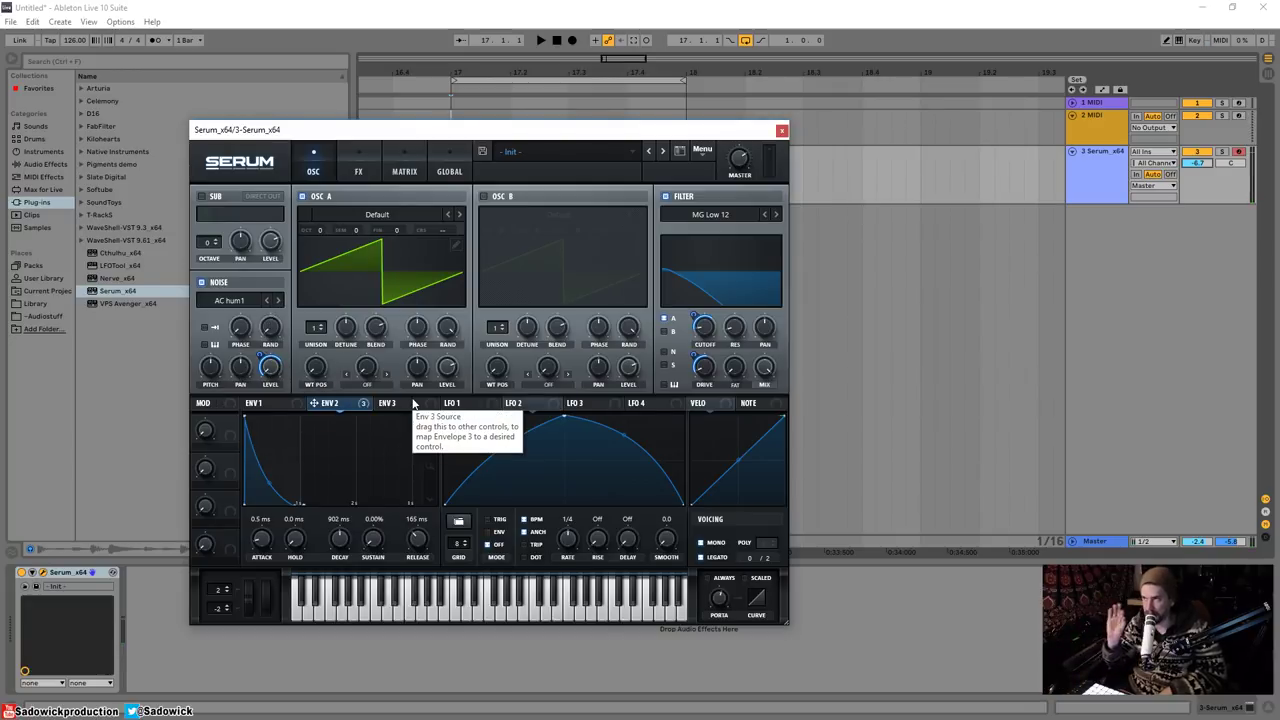
Bend the Env 2-to-noise-level matrix curve and raise its amount to 71.
click(418, 168)
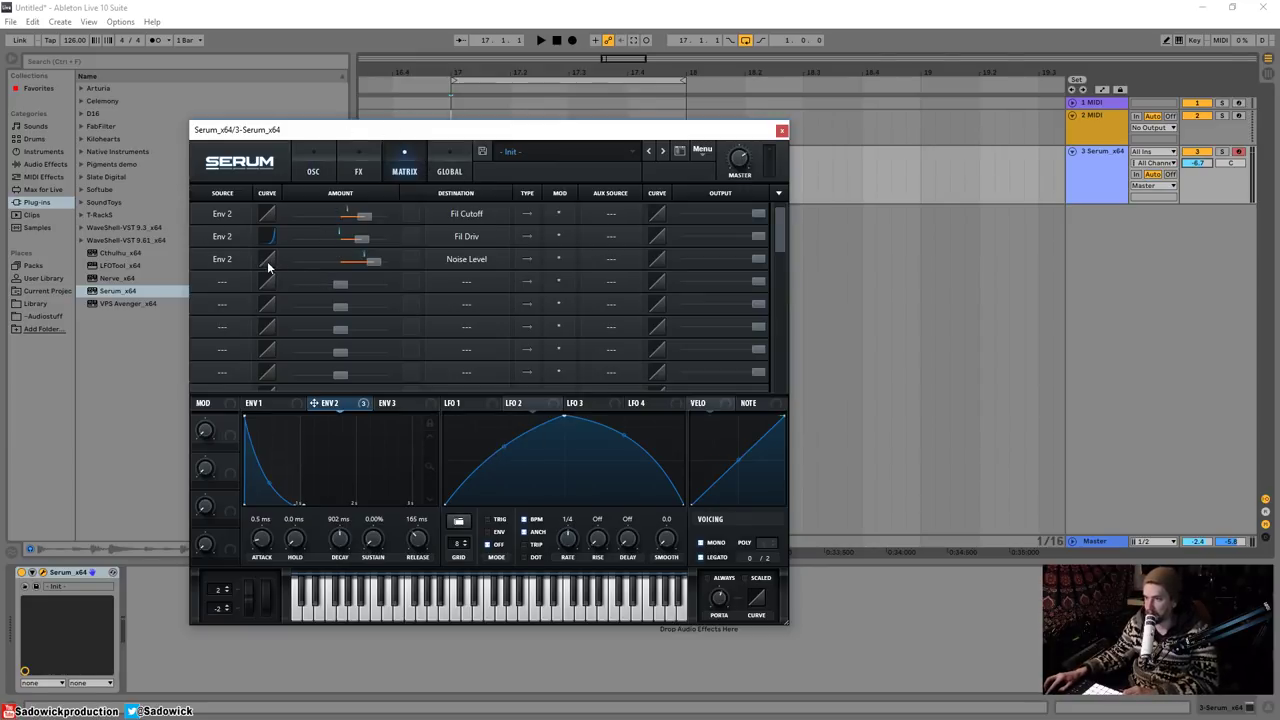
drag(267, 261, 275, 301)
mouse_move(378, 263)
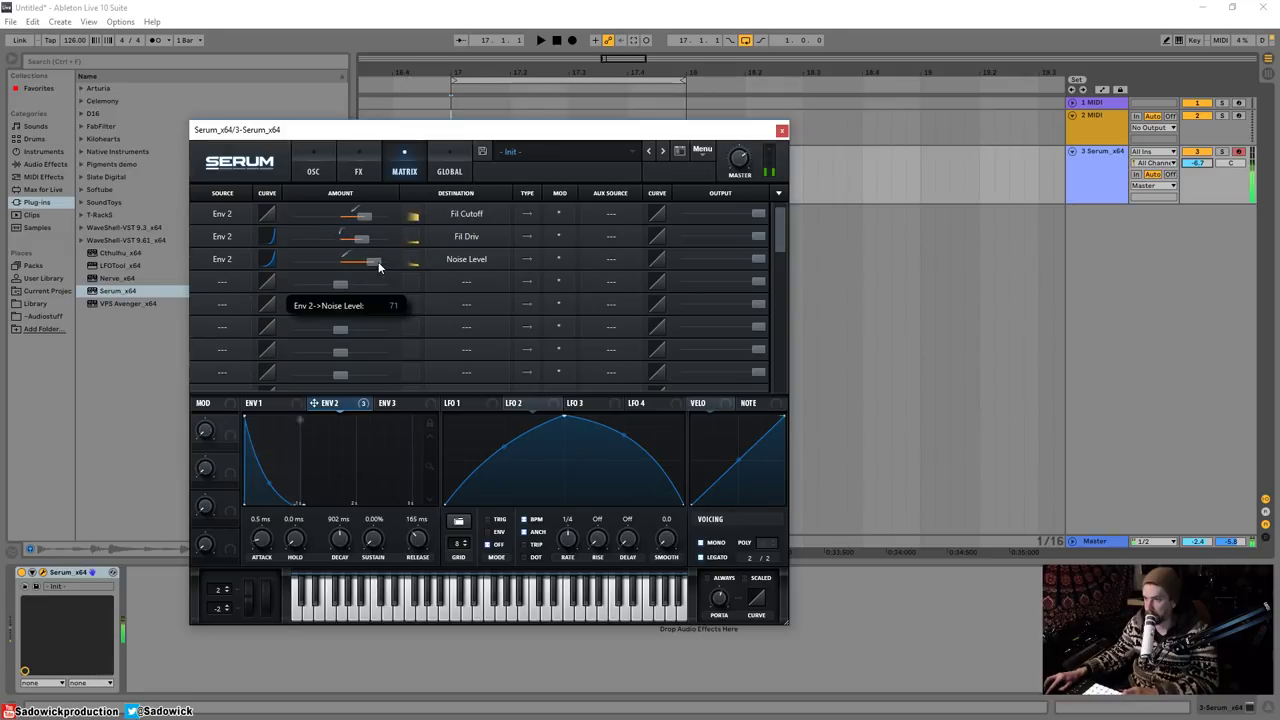
drag(372, 264, 385, 264)
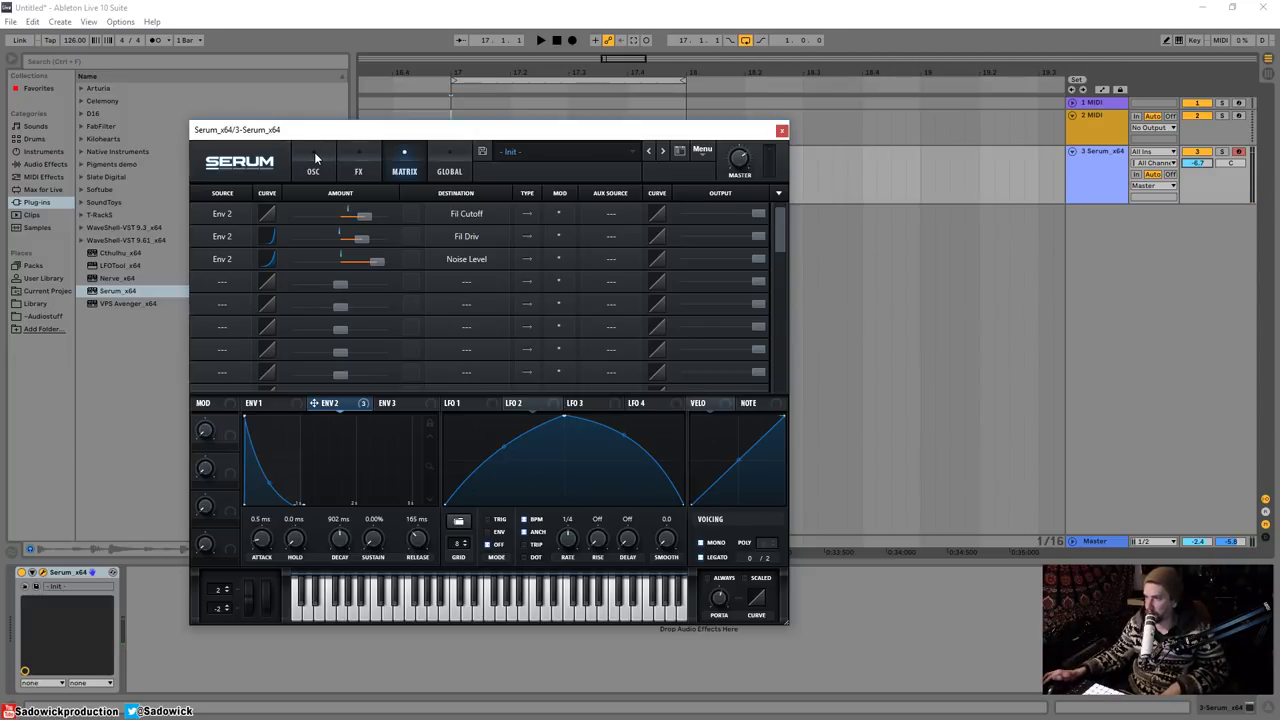
drag(556, 136, 521, 109)
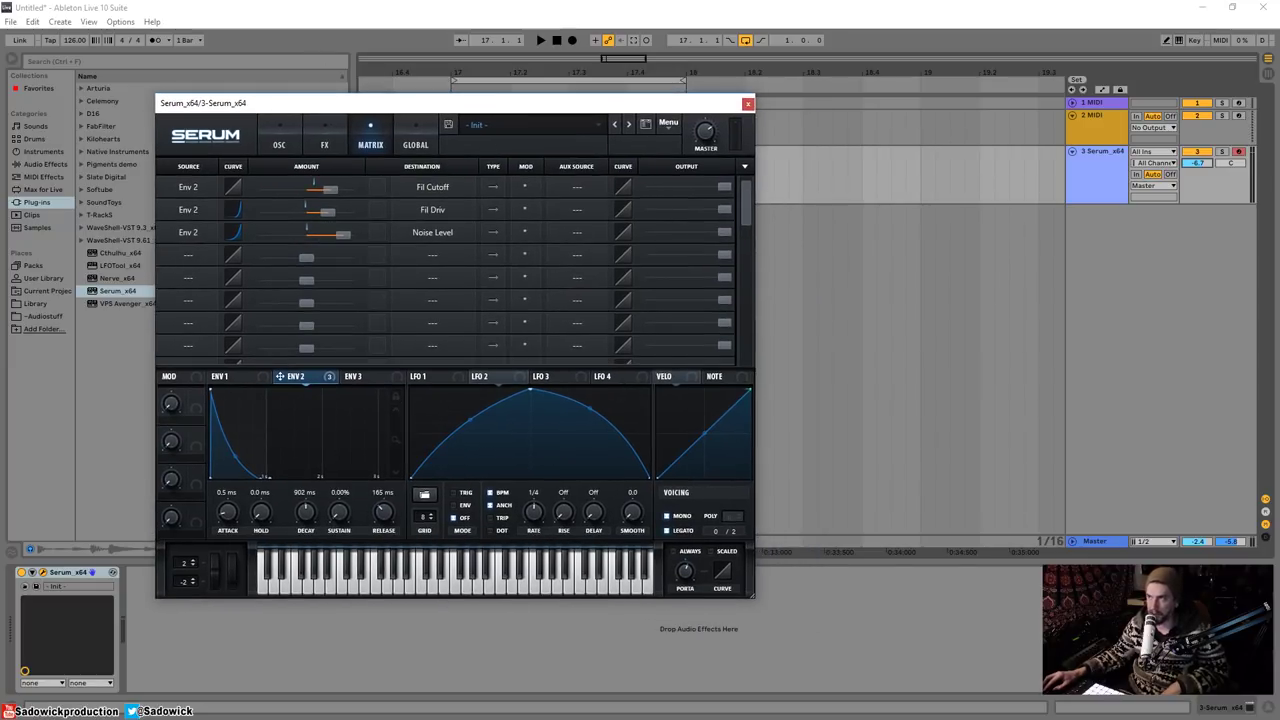